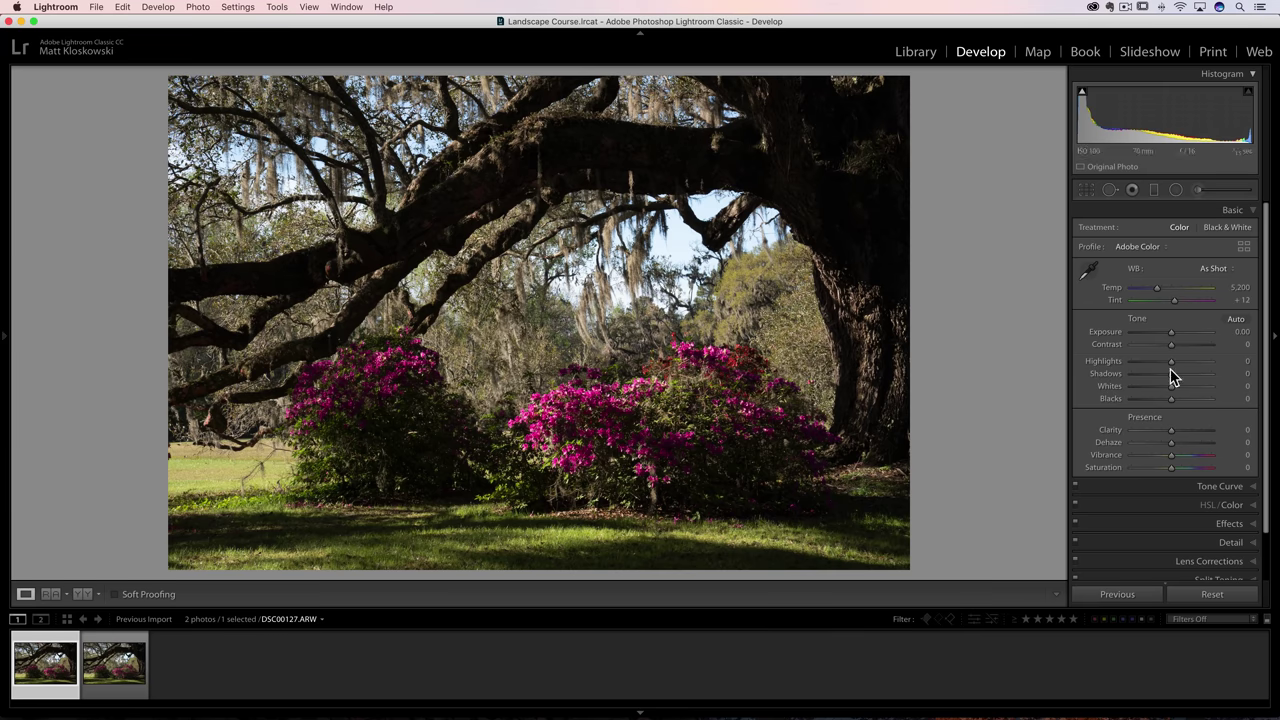
In the Basic panel, set Shadows to +100, Highlights to -77 and Exposure to +0.40.
{"action": "left_click_drag", "start_coordinate": [1170, 373], "coordinate": [1216, 371]}
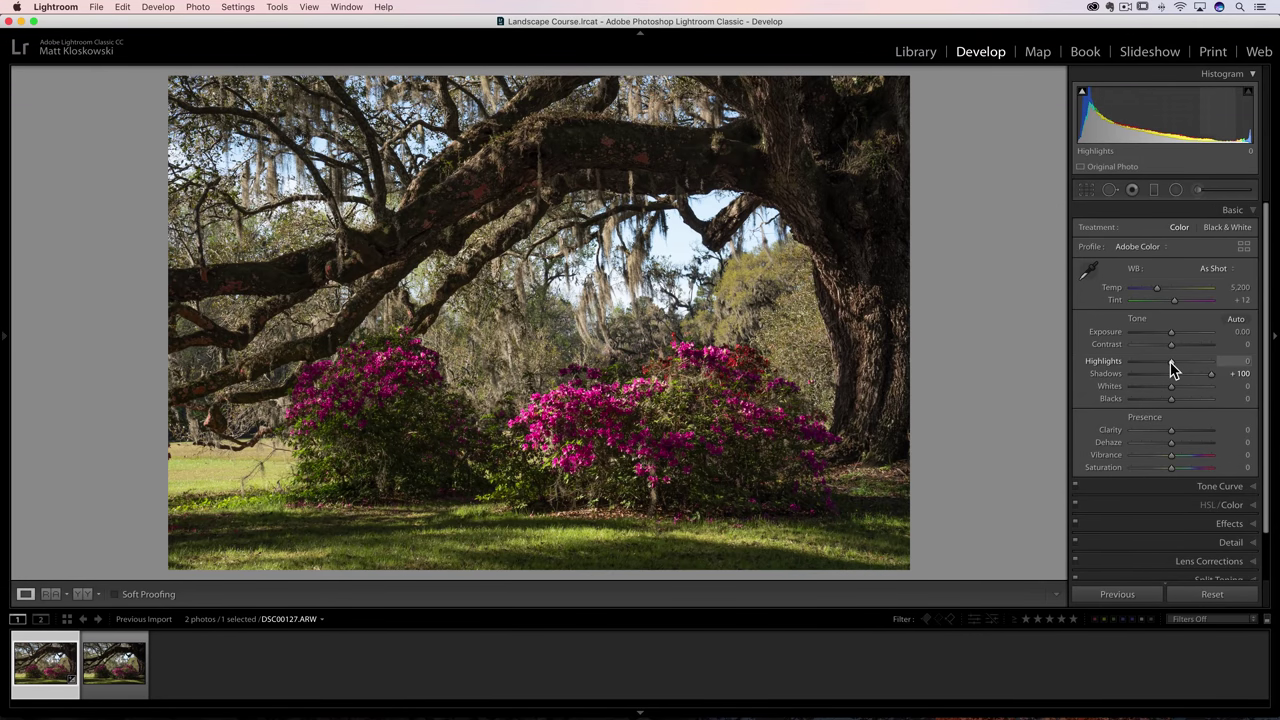
{"action": "mouse_move", "coordinate": [1171, 362]}
{"action": "left_mouse_down"}
{"action": "mouse_move", "coordinate": [1137, 362]}
{"action": "mouse_move", "coordinate": [1175, 337]}
{"action": "left_mouse_up"}
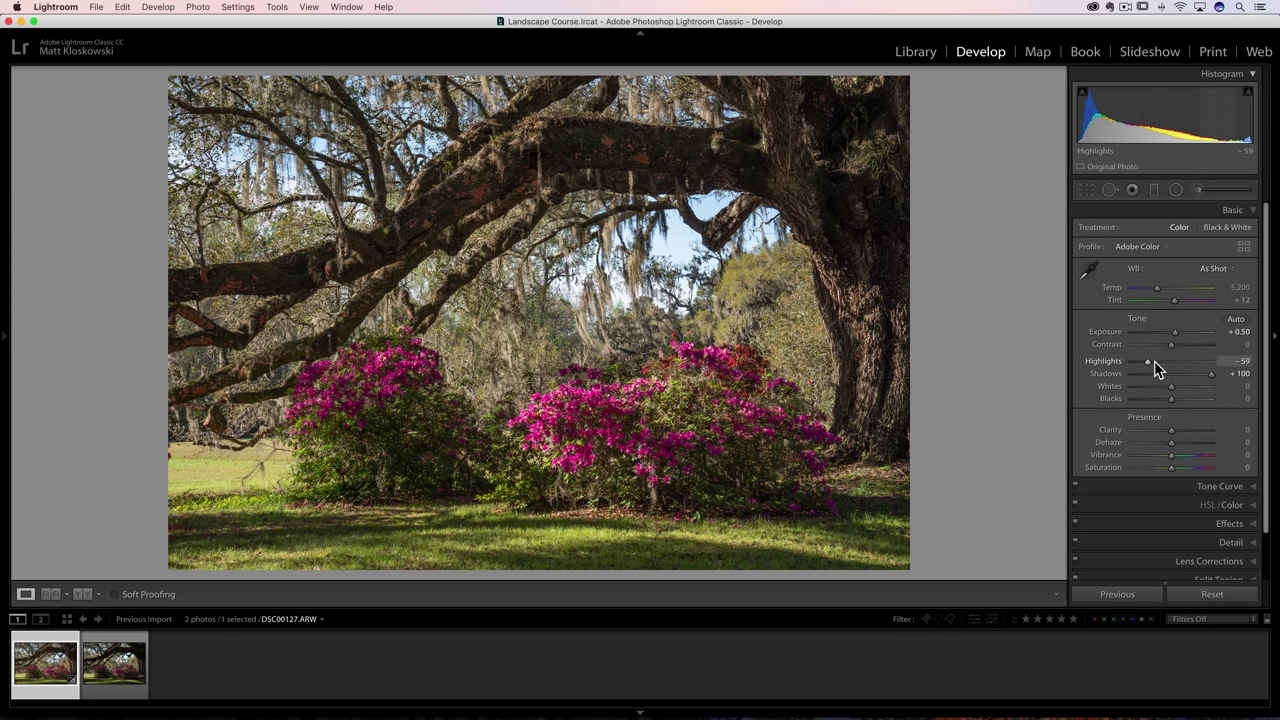
{"action": "left_click_drag", "start_coordinate": [1145, 366], "coordinate": [1177, 340]}
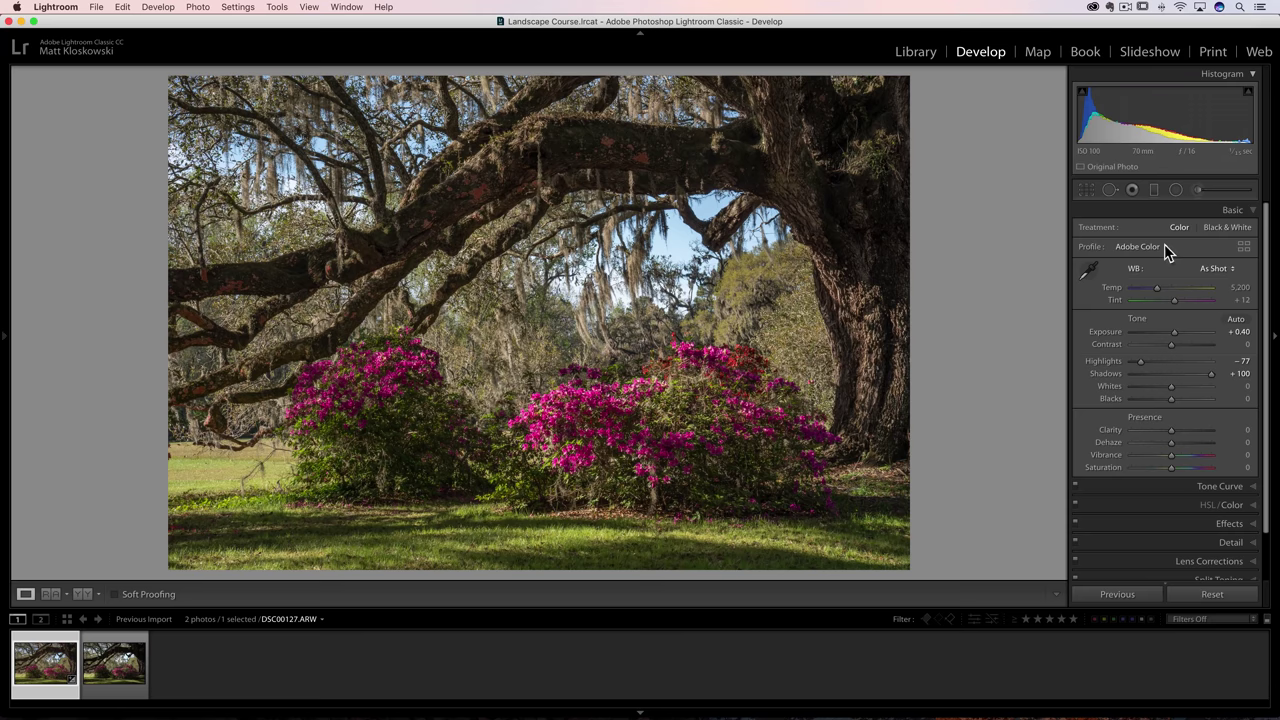
Add a reset Graduated Filter at -0.85 exposure, dragged up over the photo's bottom edge.
{"action": "left_click", "coordinate": [1155, 191]}
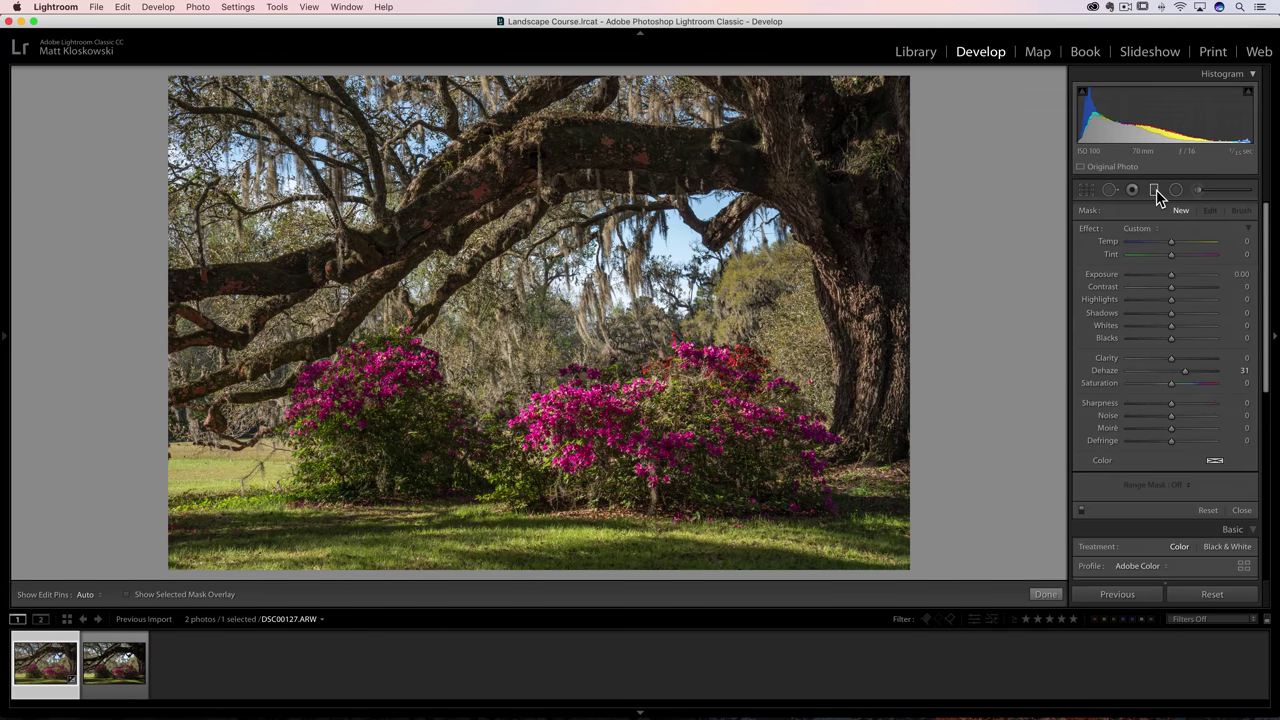
{"action": "double_click", "coordinate": [1089, 228]}
{"action": "left_click_drag", "start_coordinate": [1171, 277], "coordinate": [1160, 277]}
{"action": "left_click_drag", "start_coordinate": [544, 526], "coordinate": [545, 466]}
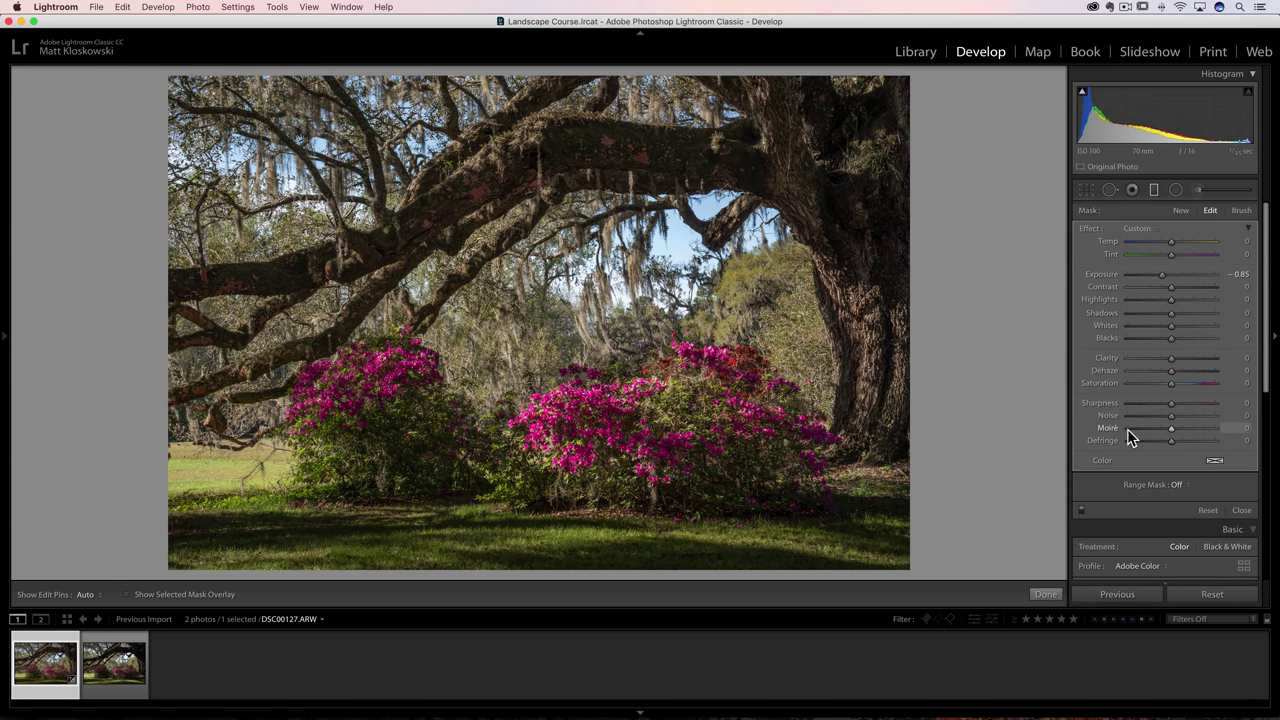
Try a Luminance Range Mask limited to brighter tones on the filter, then remove it.
{"action": "left_click", "coordinate": [1184, 484]}
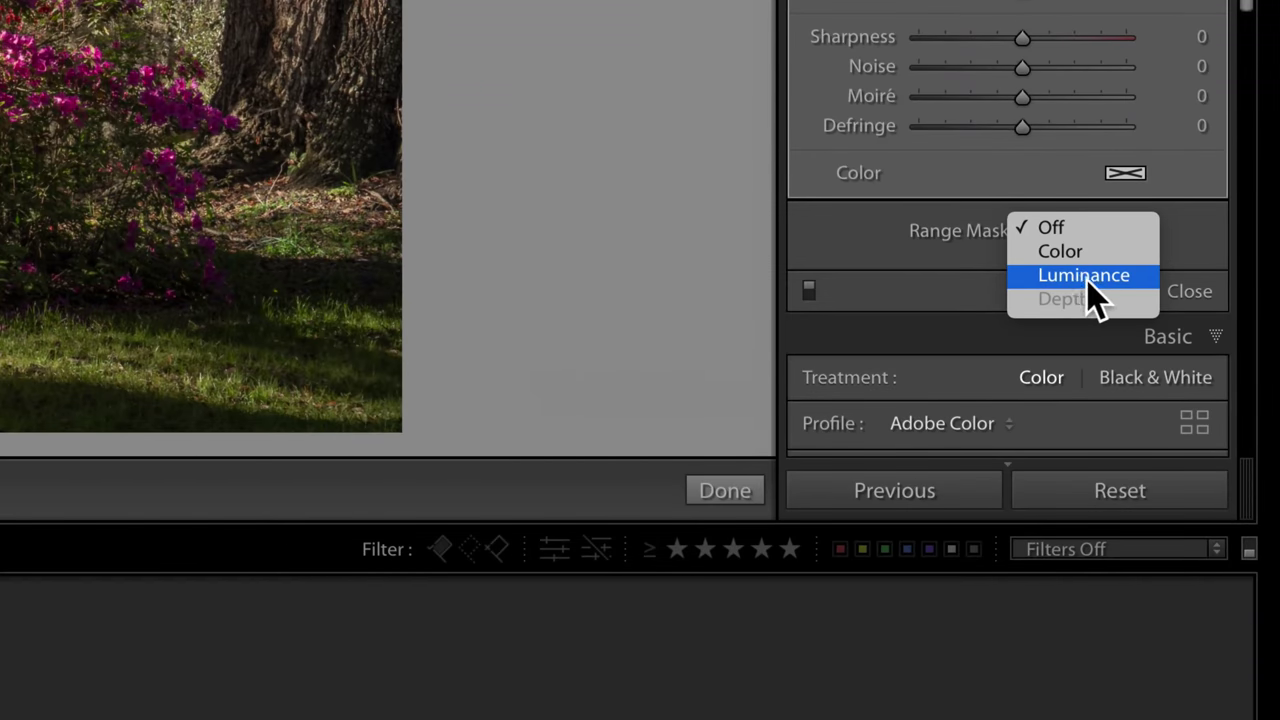
{"action": "left_click", "coordinate": [1085, 280]}
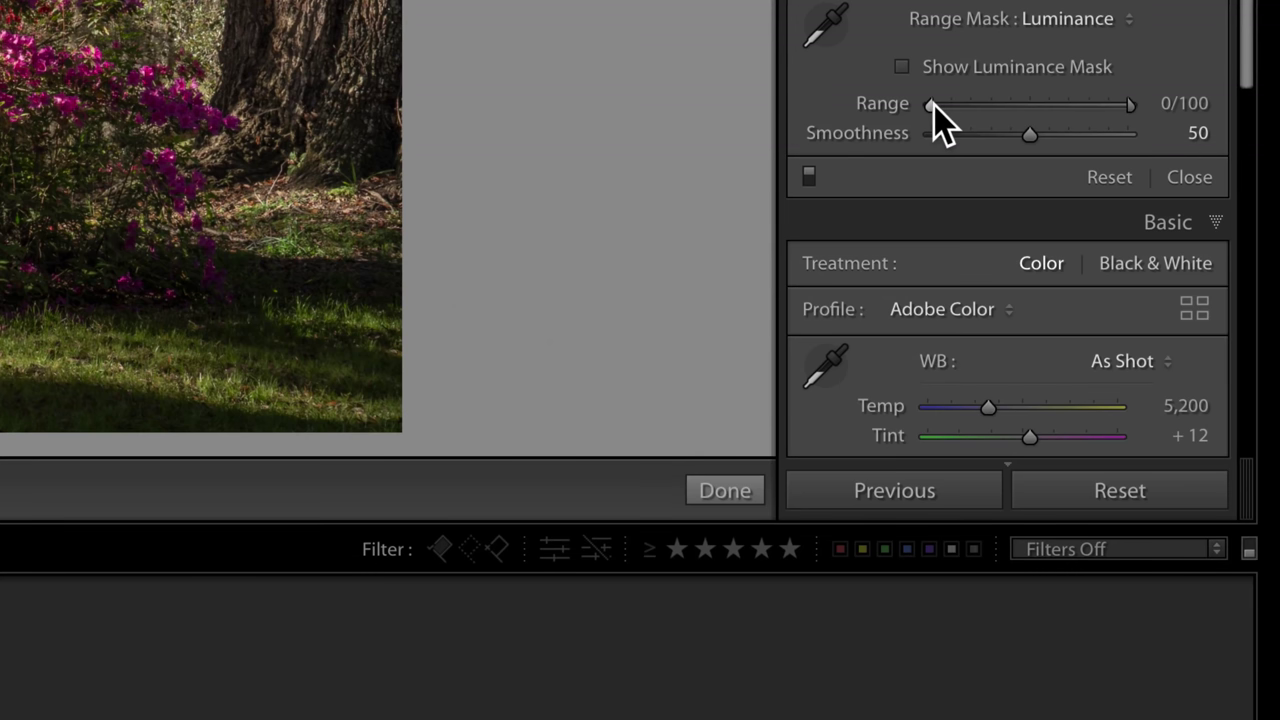
{"action": "left_click_drag", "start_coordinate": [931, 105], "coordinate": [1017, 104]}
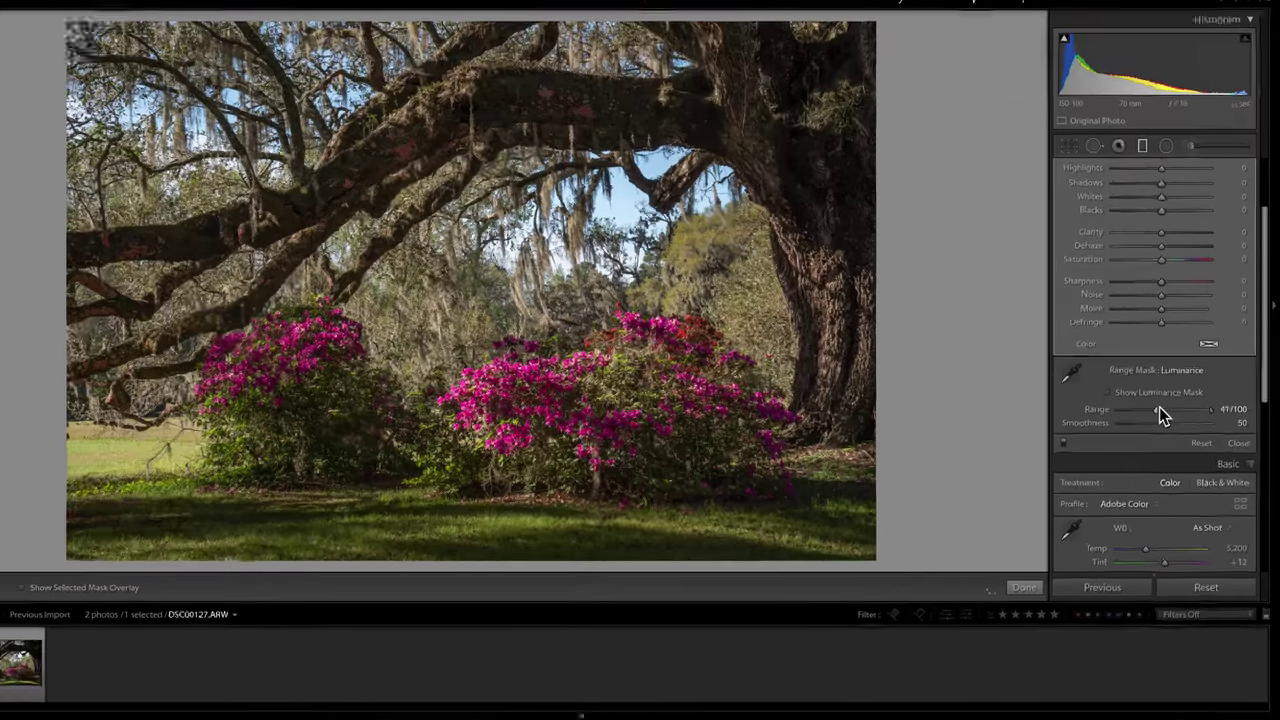
{"action": "left_click_drag", "start_coordinate": [1159, 410], "coordinate": [1177, 444]}
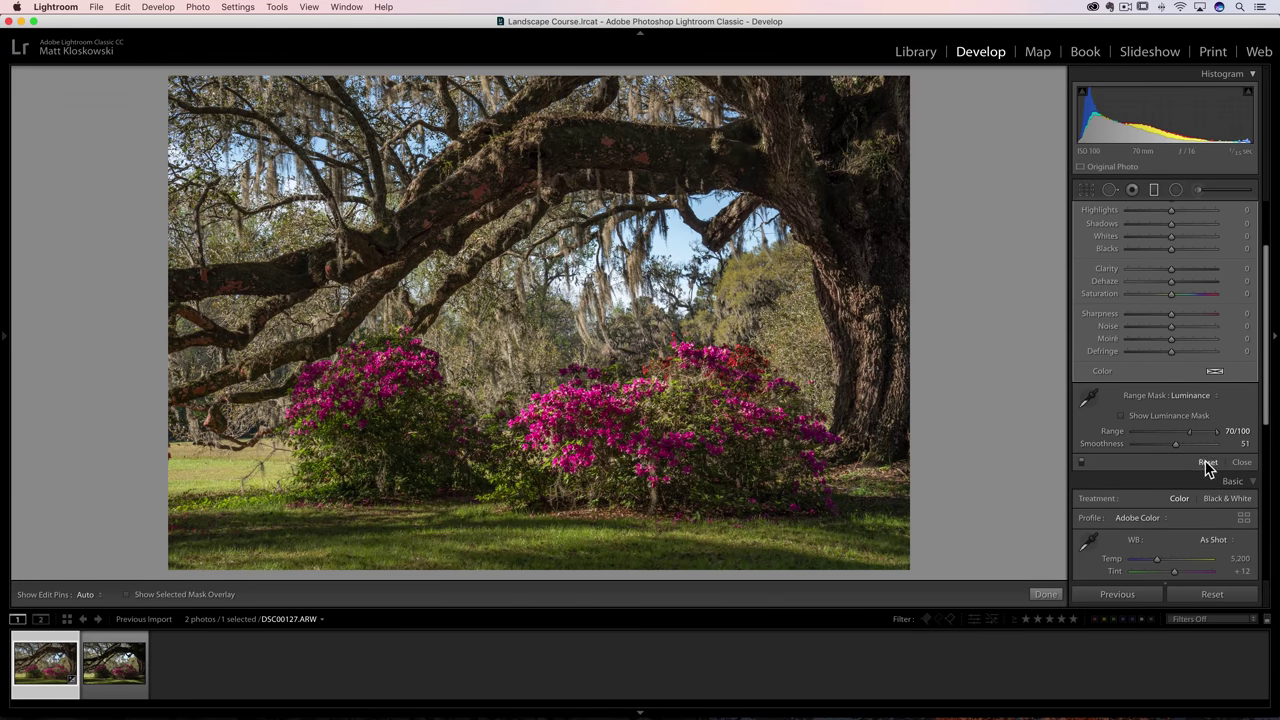
{"action": "left_click", "coordinate": [1207, 464]}
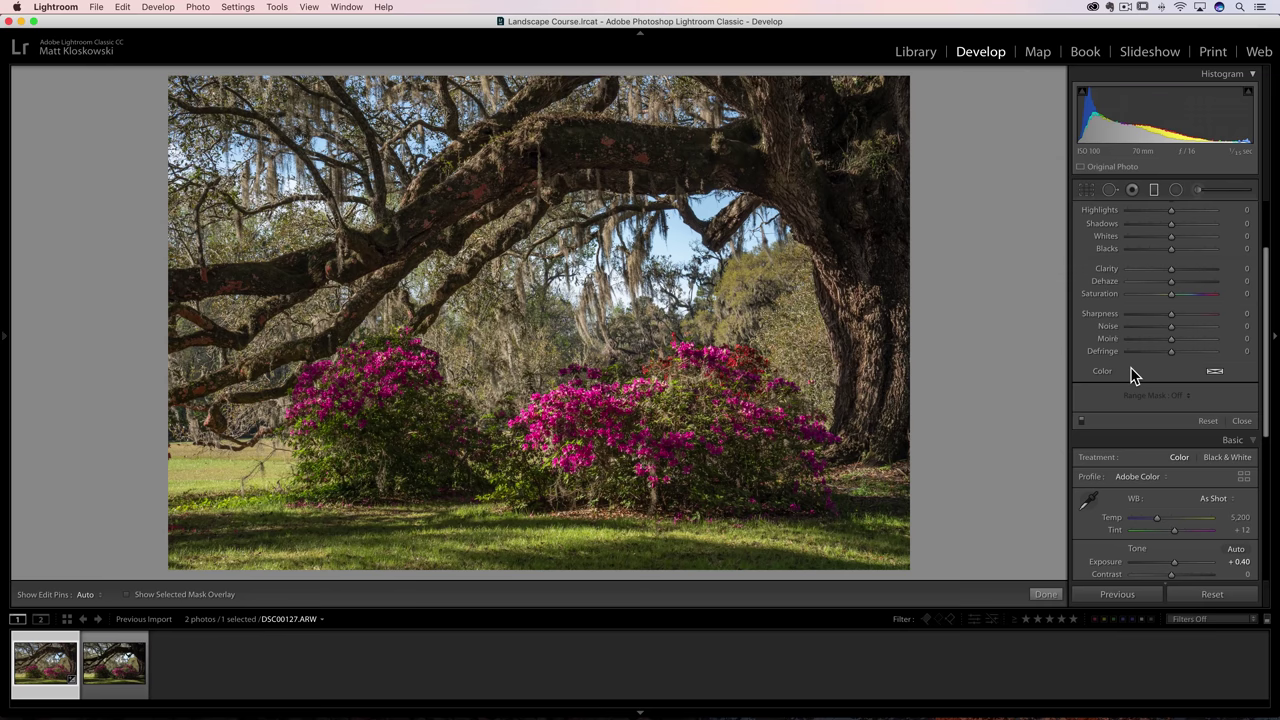
{"action": "scroll", "coordinate": [1130, 373], "scroll_direction": "up", "scroll_amount": 5}
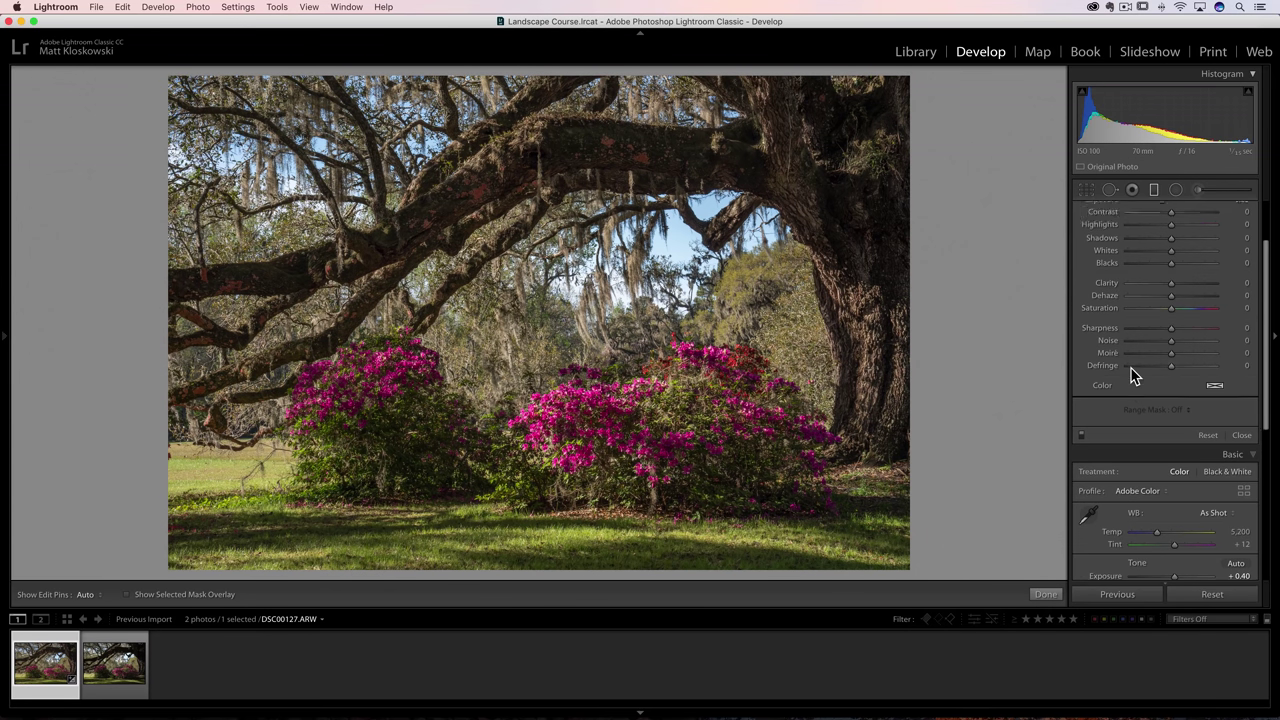
Close the filter and switch the profile to Camera Matching > Camera Standard in the Profile Browser.
{"action": "left_click", "coordinate": [1241, 511]}
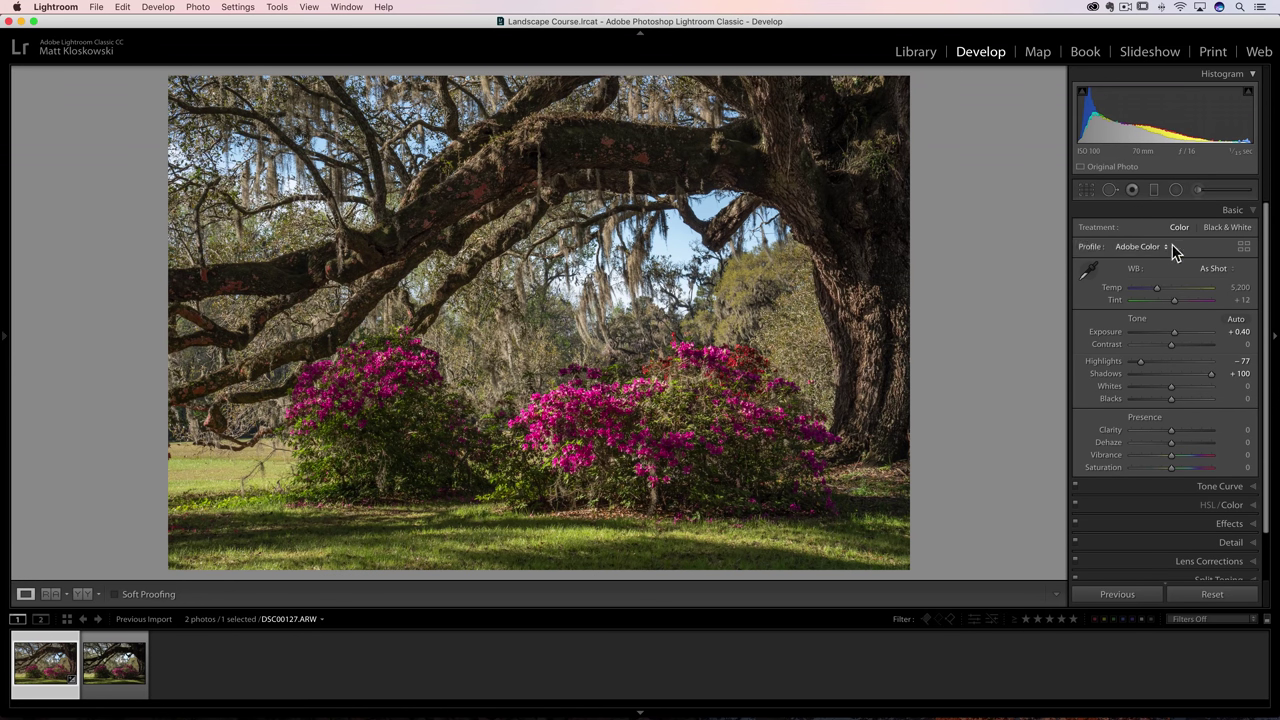
{"action": "left_click", "coordinate": [1245, 248]}
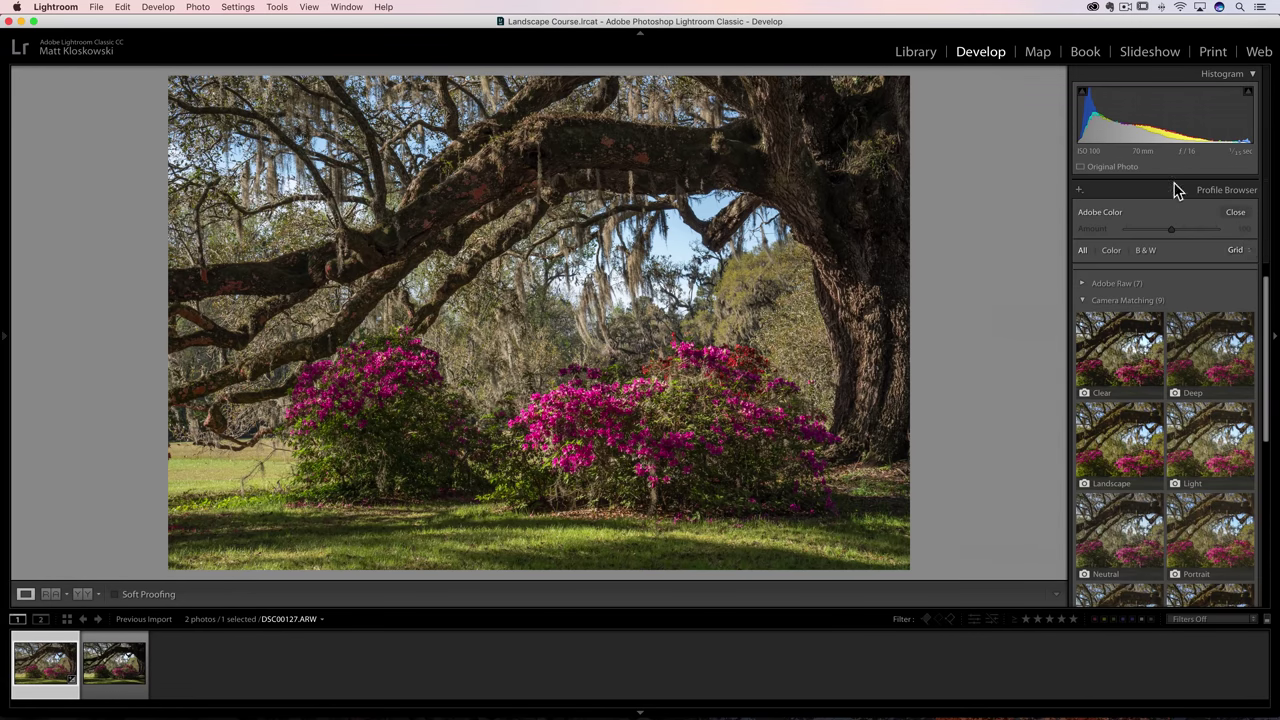
{"action": "scroll", "coordinate": [1163, 316], "scroll_direction": "down", "scroll_amount": 2}
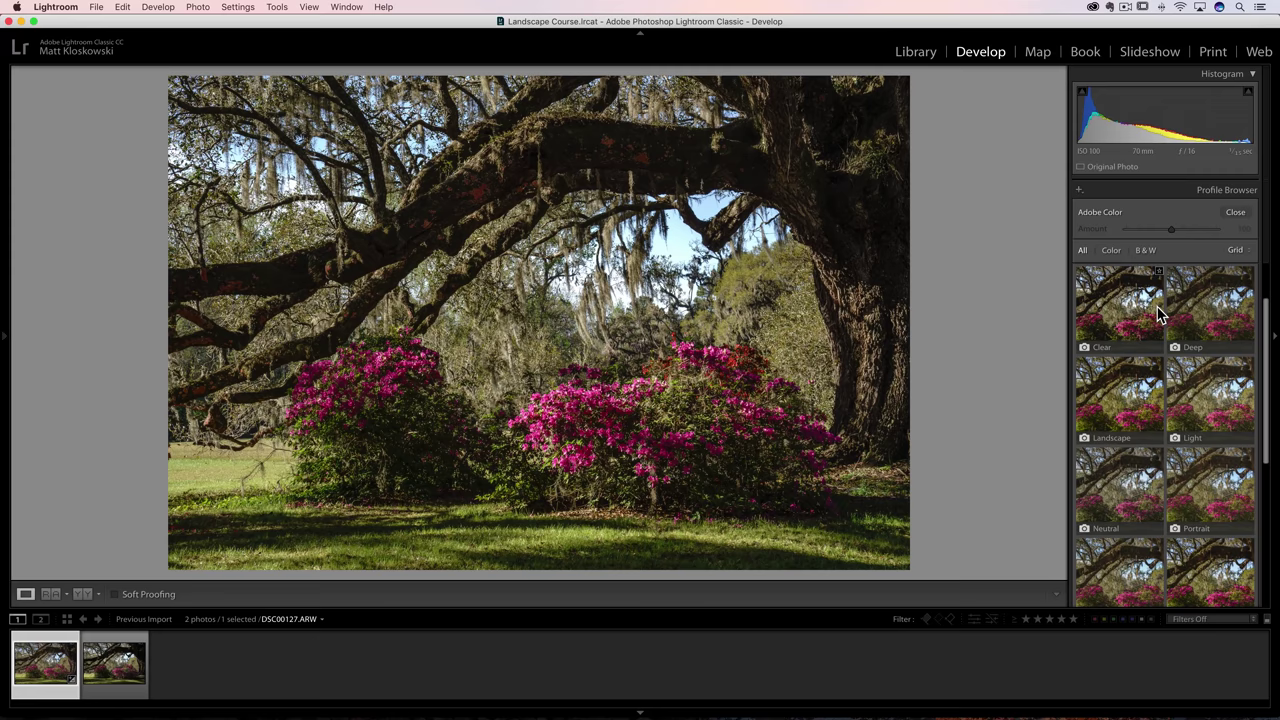
{"action": "scroll", "coordinate": [1160, 314], "scroll_direction": "down", "scroll_amount": 2}
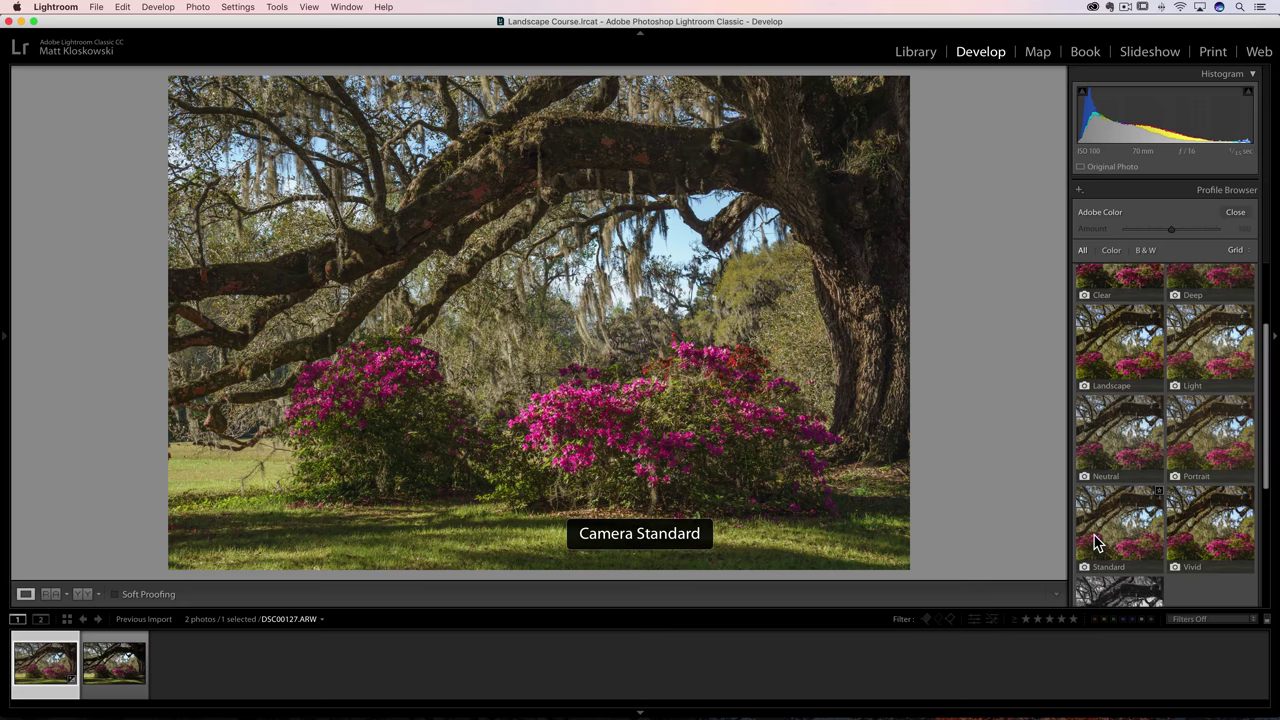
{"action": "left_click", "coordinate": [1097, 541]}
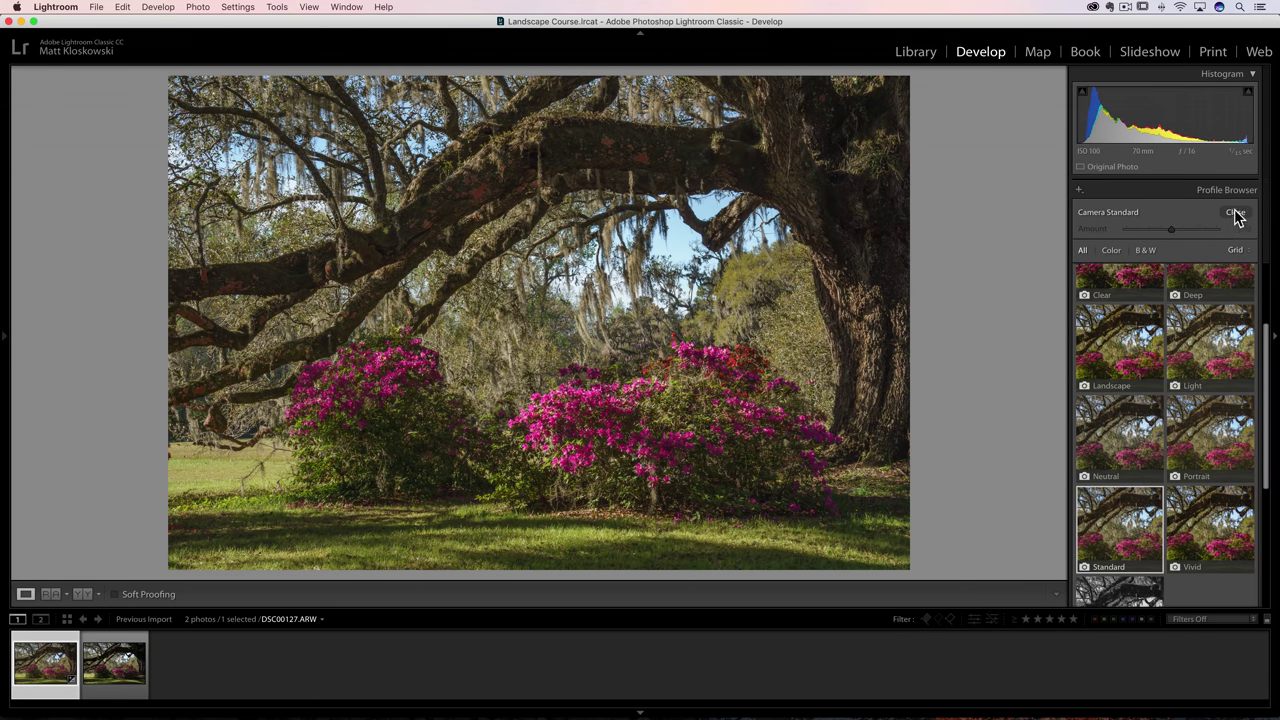
{"action": "scroll", "coordinate": [1171, 371], "scroll_direction": "up", "scroll_amount": 3}
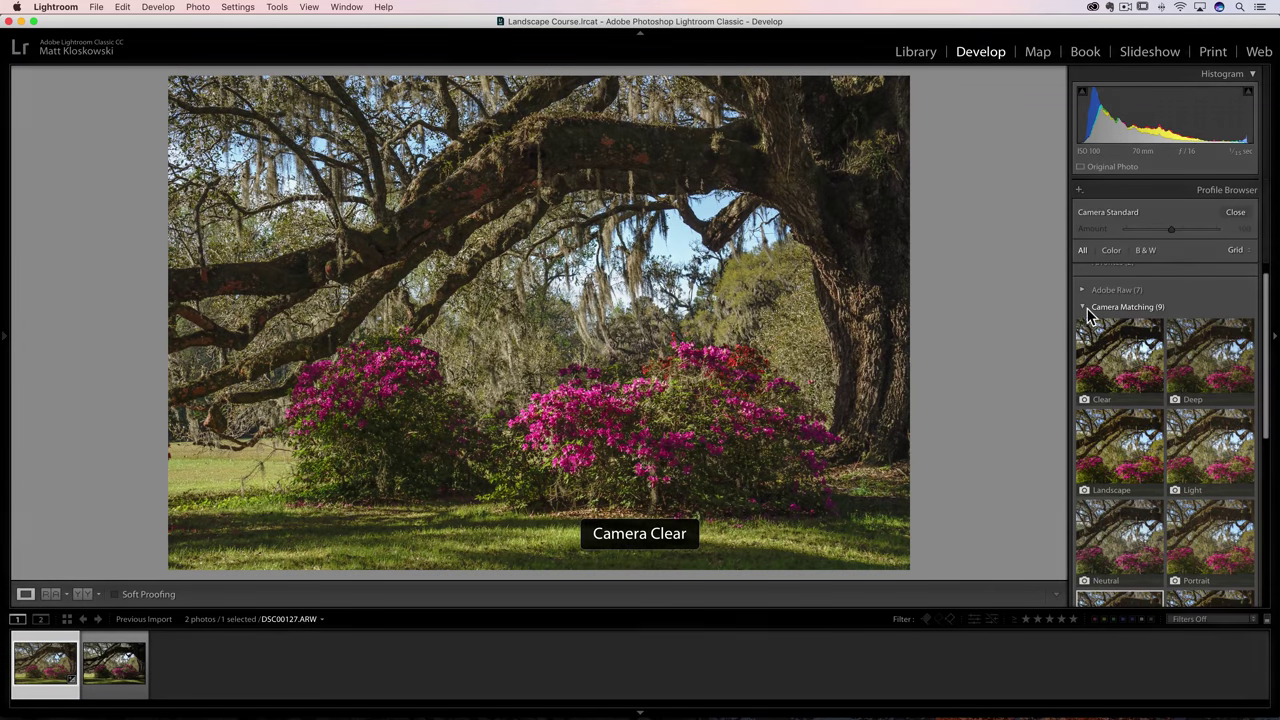
{"action": "left_click", "coordinate": [1083, 306]}
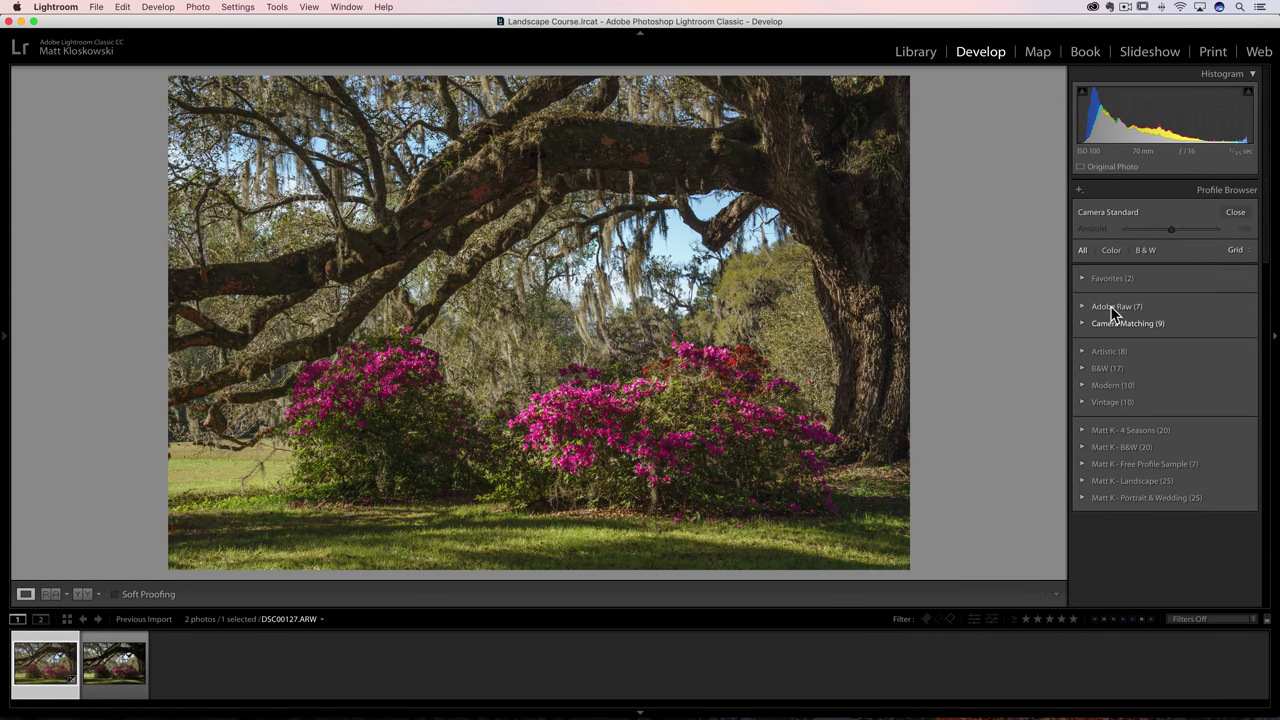
{"action": "left_click", "coordinate": [1235, 212]}
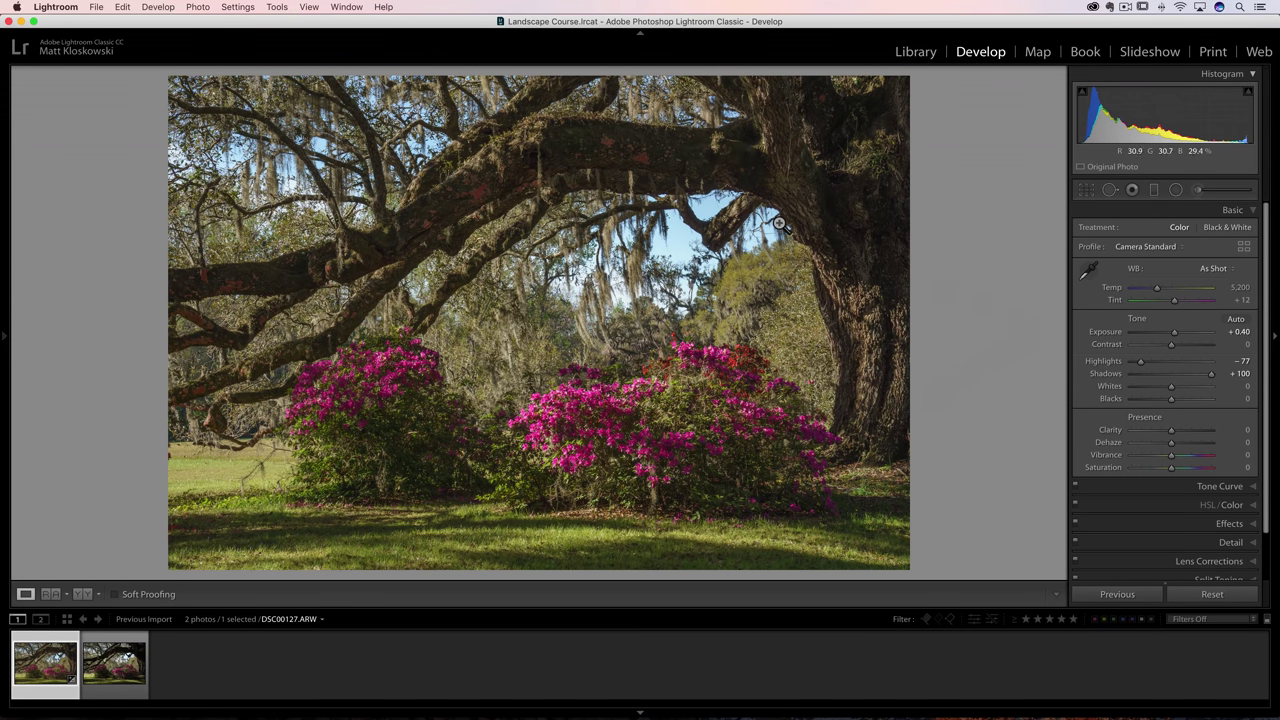
Send DSC00127.ARW to Photoshop via Photo > Edit In, view it at 50% with the Move tool.
{"action": "left_click", "coordinate": [200, 7]}
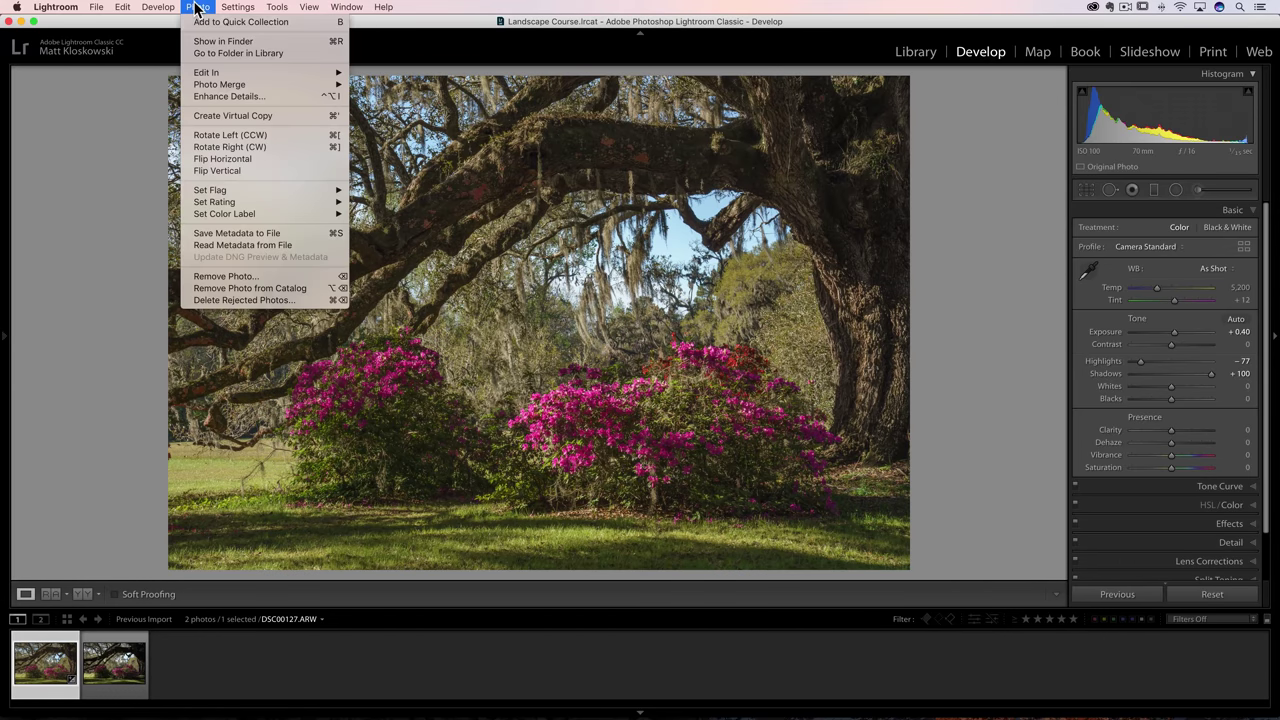
{"action": "mouse_move", "coordinate": [221, 74]}
{"action": "left_click", "coordinate": [411, 78]}
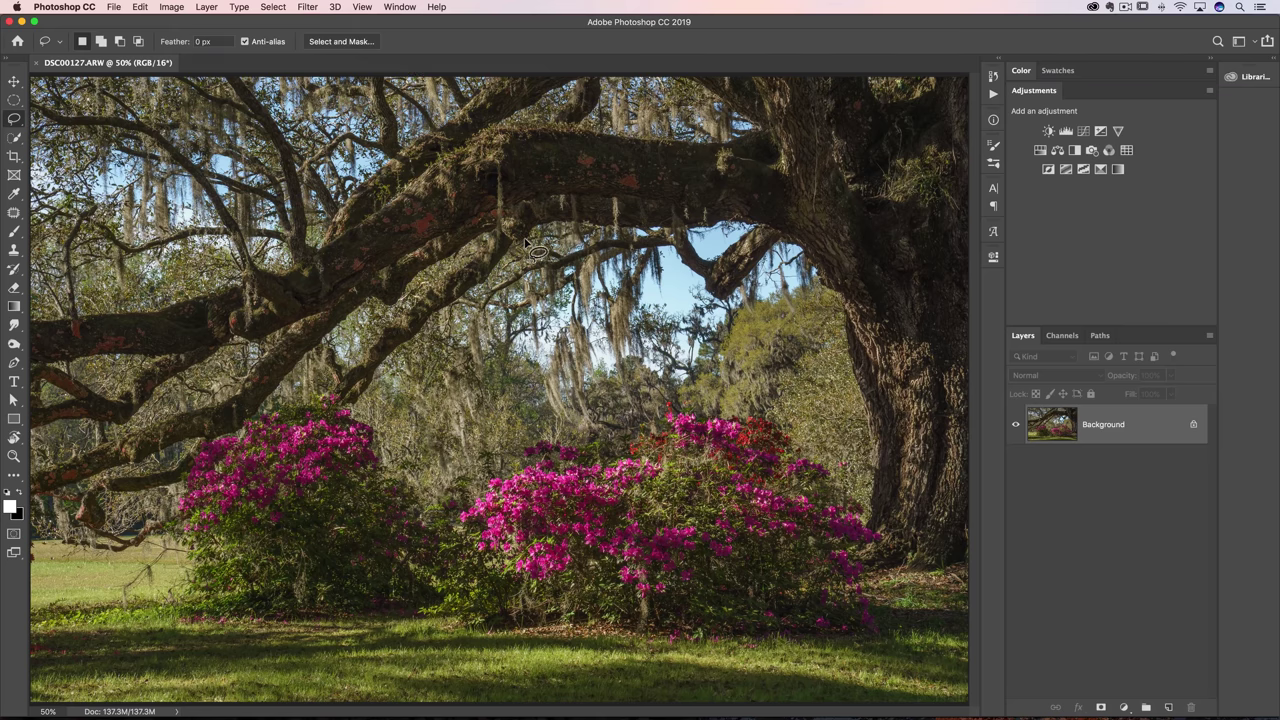
{"action": "key", "text": "super+minus"}
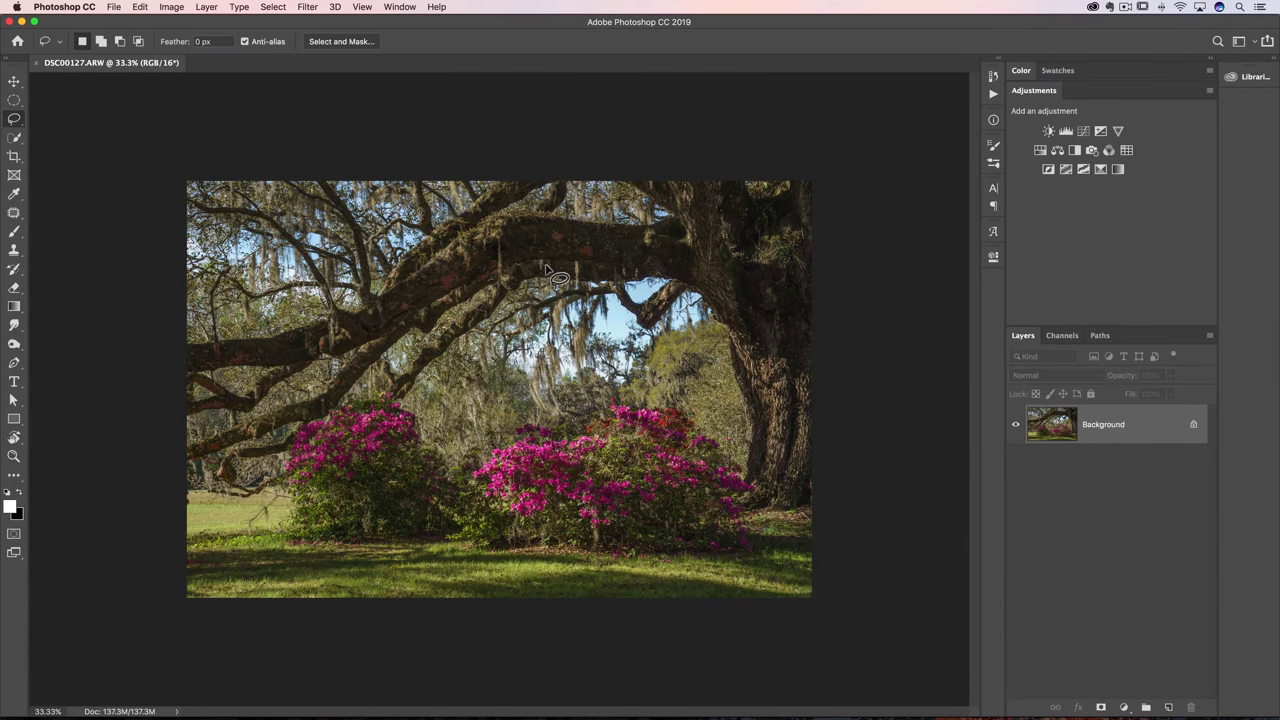
{"action": "key", "text": "super+plus"}
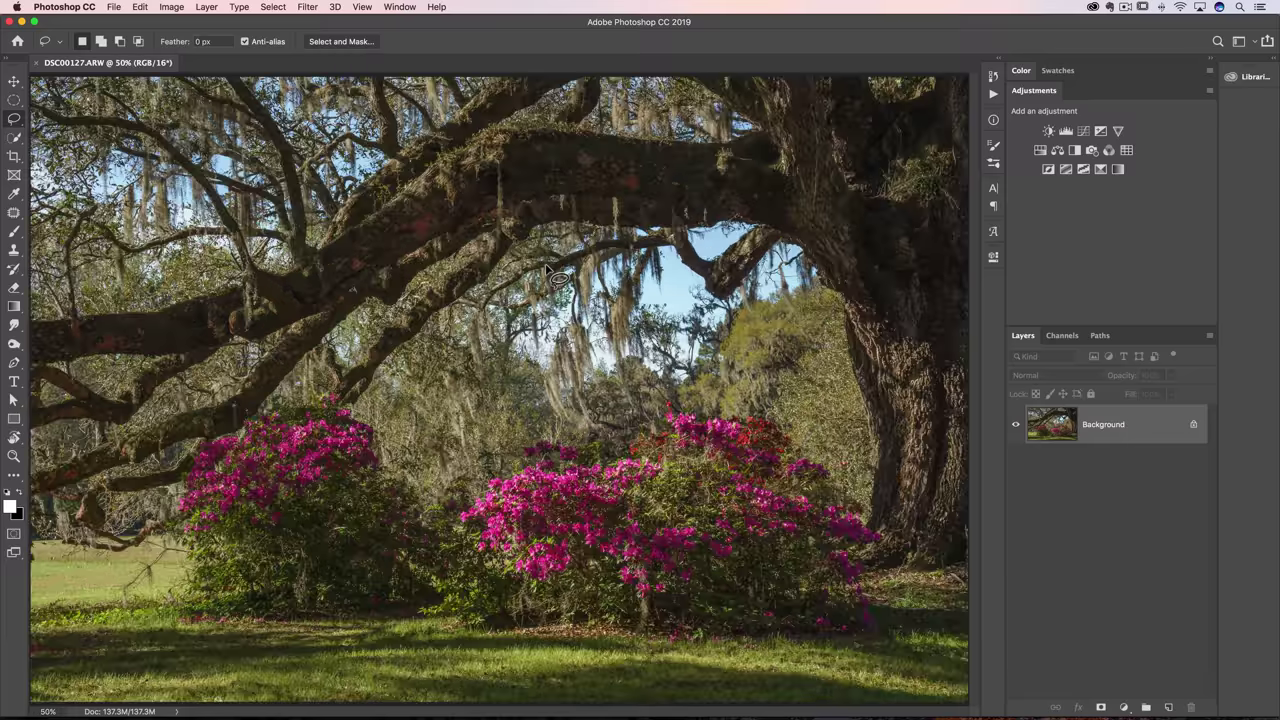
{"action": "key", "text": "v"}
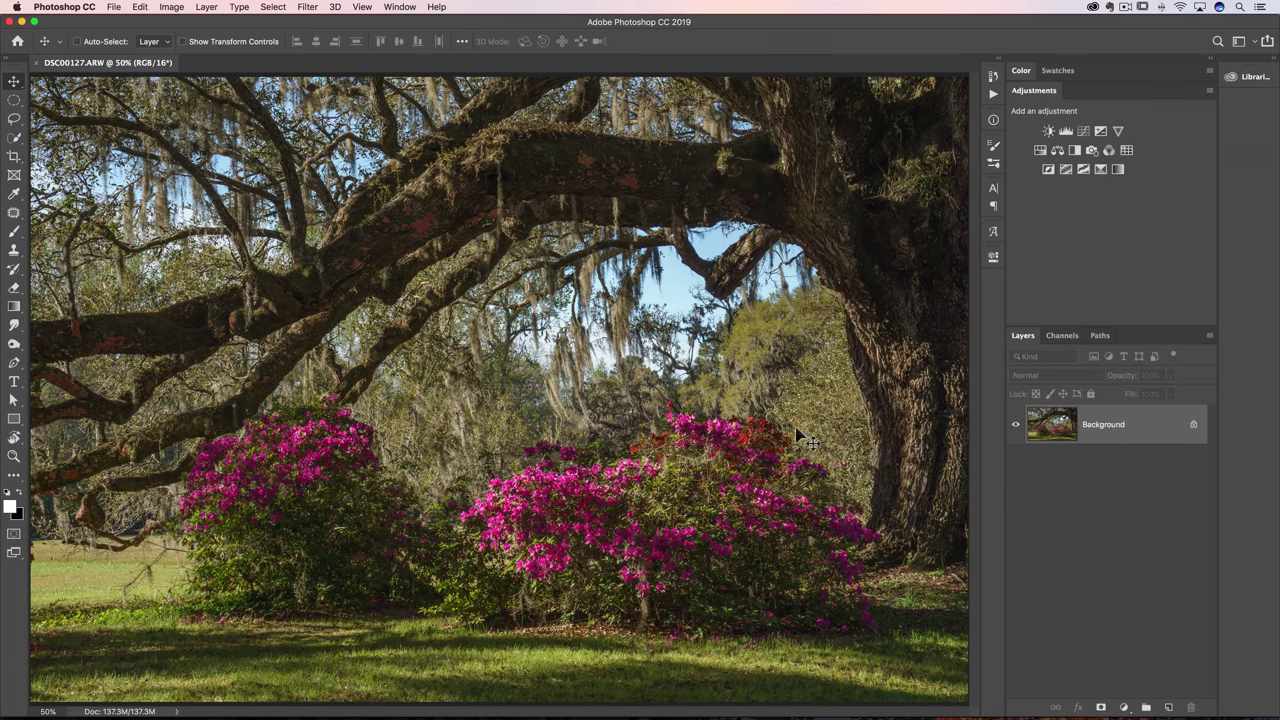
In the Channels panel, load the image luminosity as a selection, save it as Alpha 1, and view it.
{"action": "left_click", "coordinate": [1066, 338]}
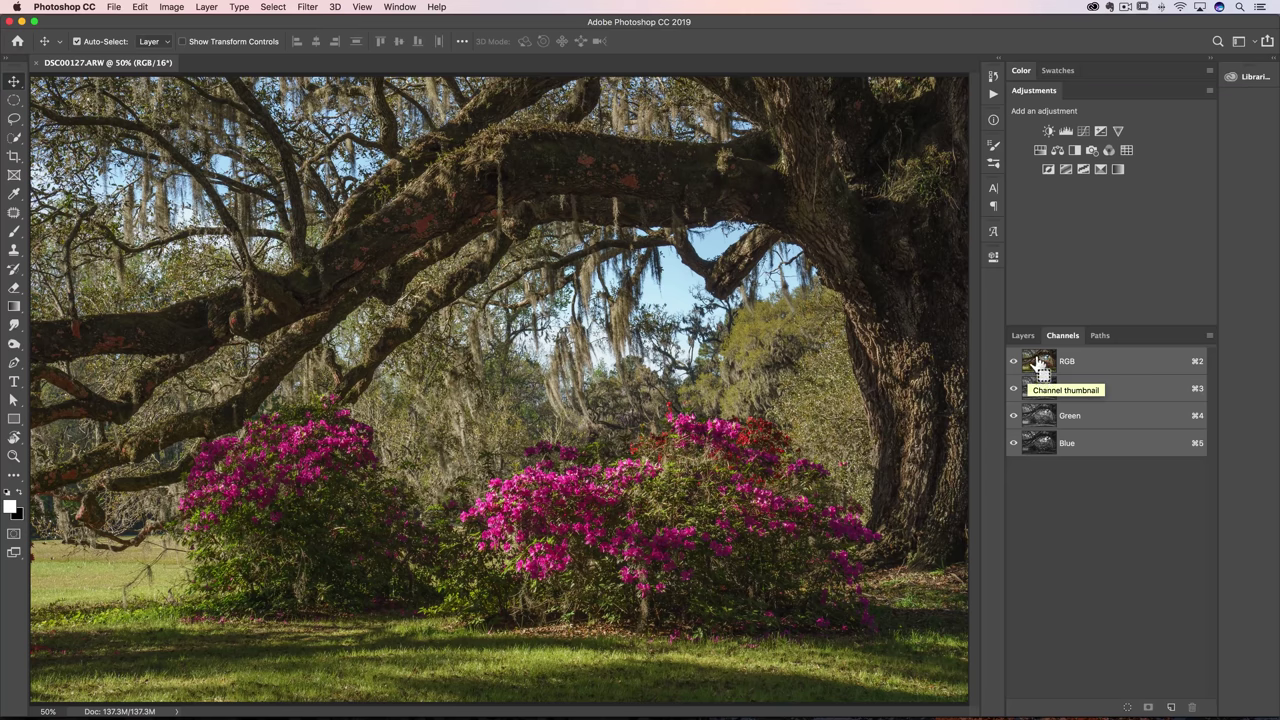
{"action": "left_click", "coordinate": [1038, 364], "text": "super"}
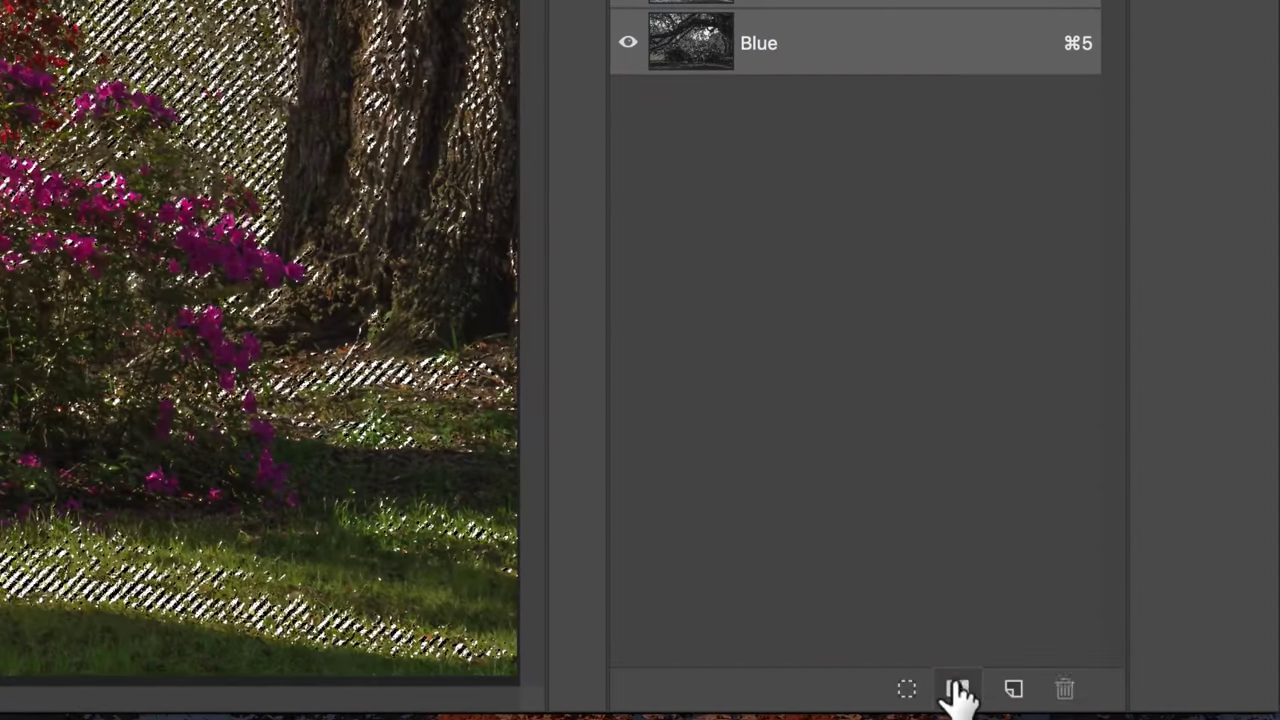
{"action": "left_click", "coordinate": [957, 689]}
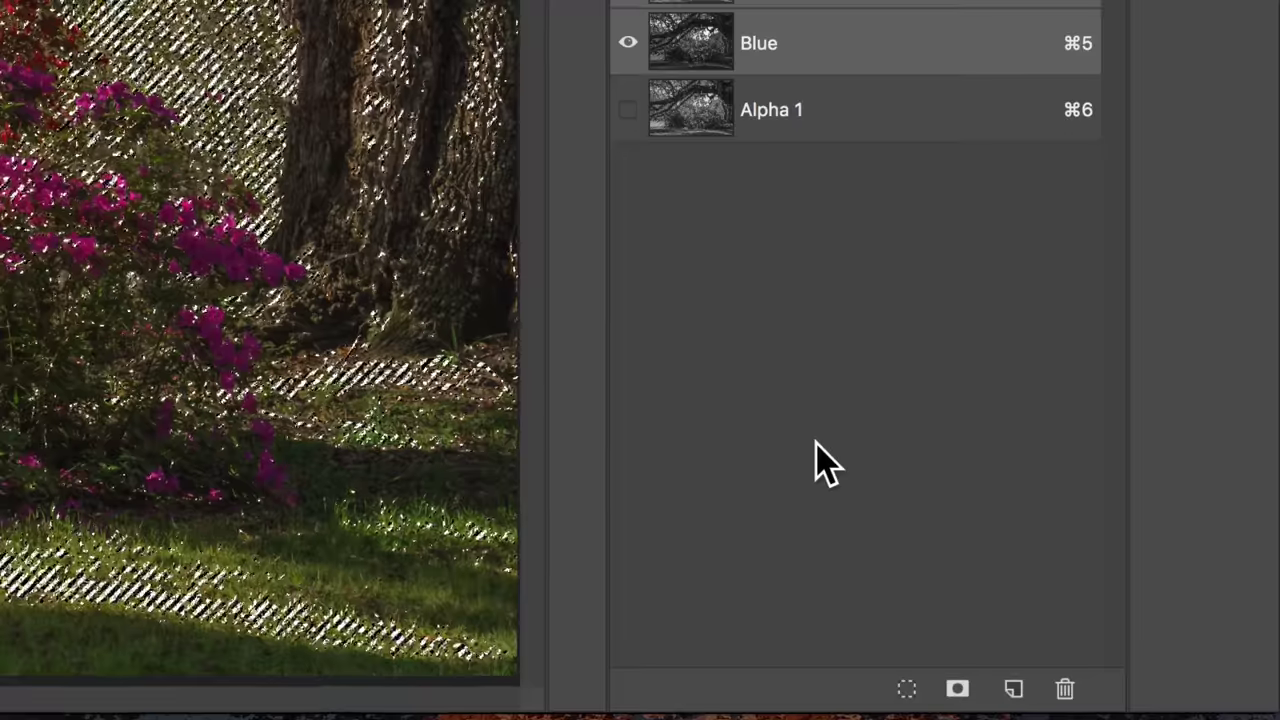
{"action": "left_click", "coordinate": [688, 112]}
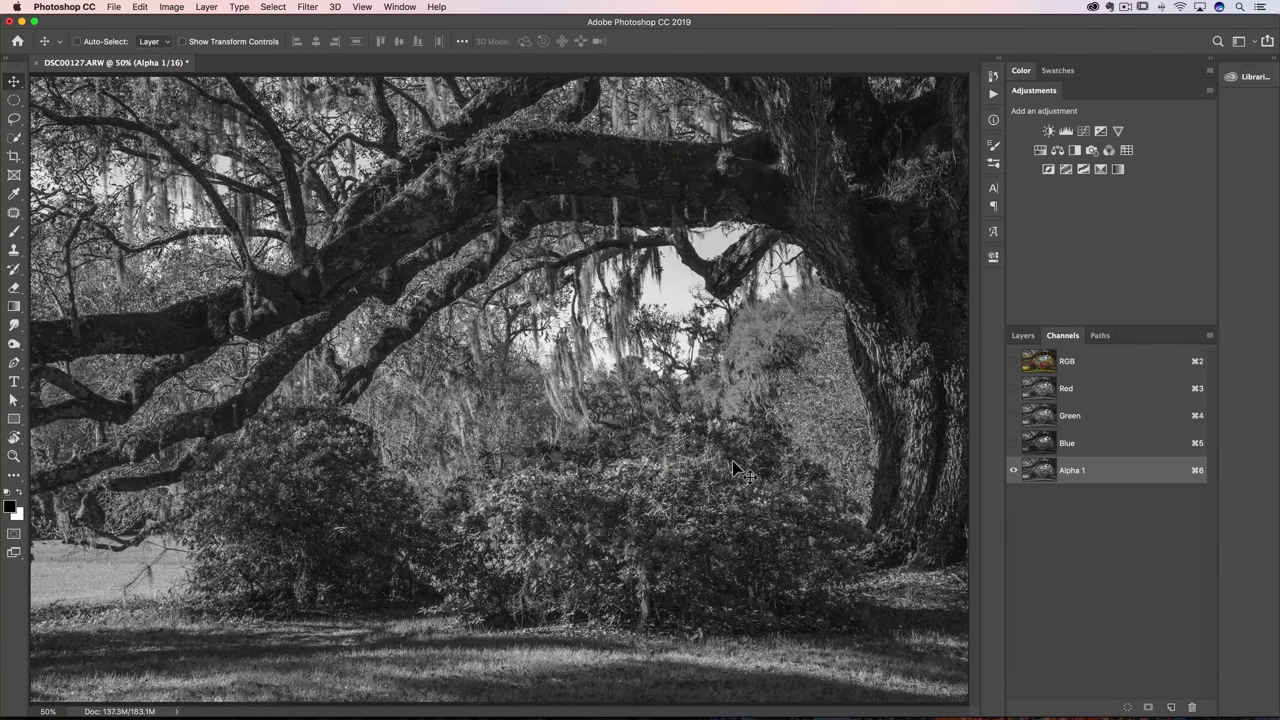
Zoom out to 33.3% so the whole Alpha 1 channel fits in the window.
{"action": "key", "text": "super+minus"}
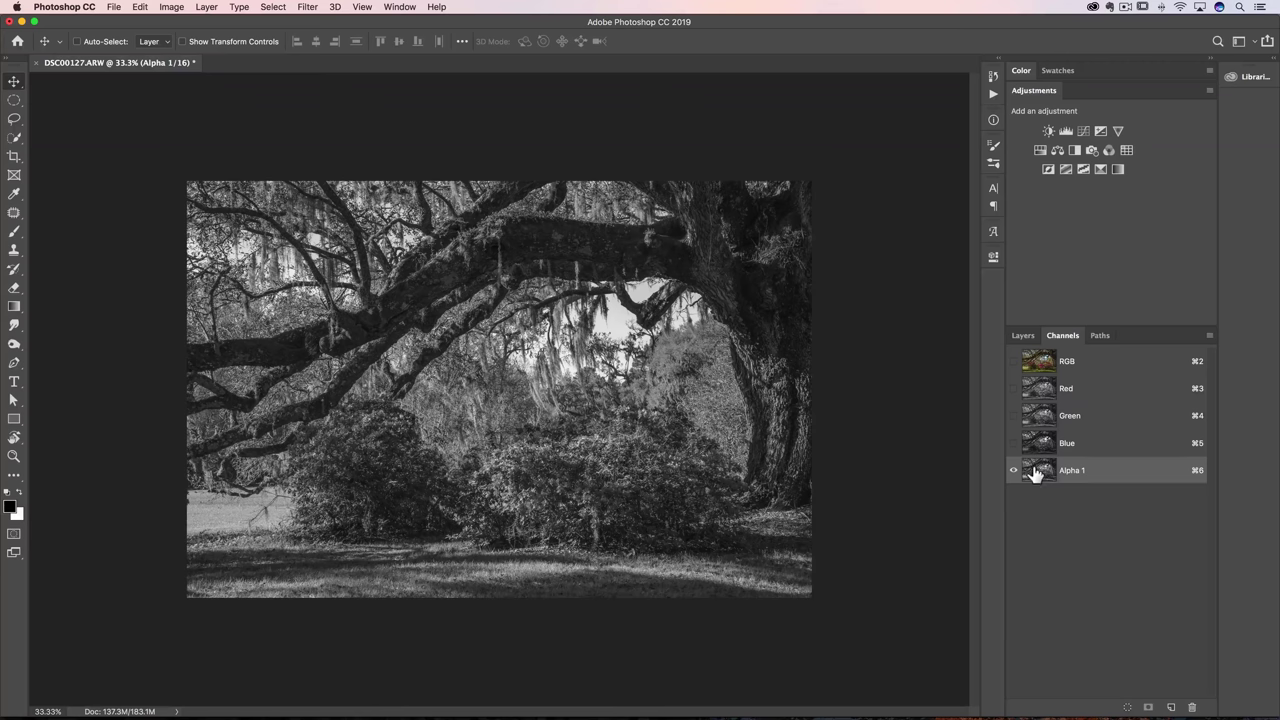
Load Alpha 1, intersect it with itself twice, and save the narrowed selection as Alpha 2.
{"action": "left_click", "coordinate": [1040, 473], "text": "super"}
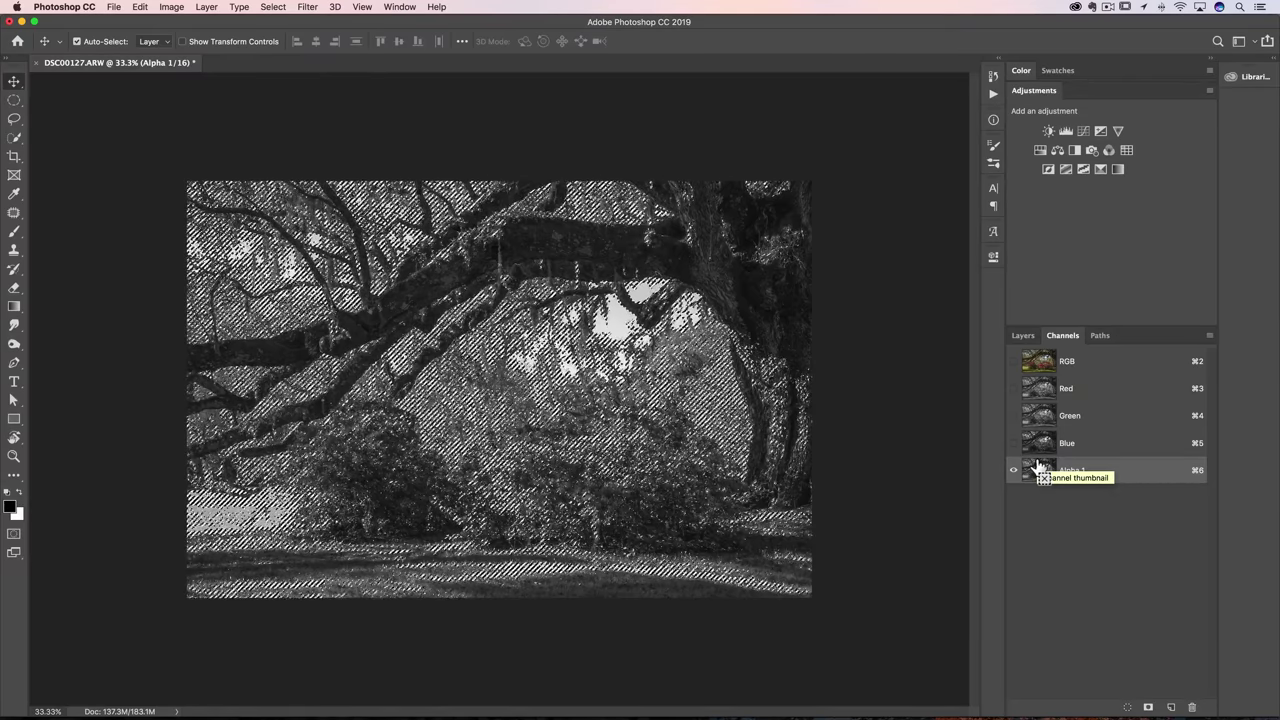
{"action": "left_click", "coordinate": [1038, 467], "text": "super"}
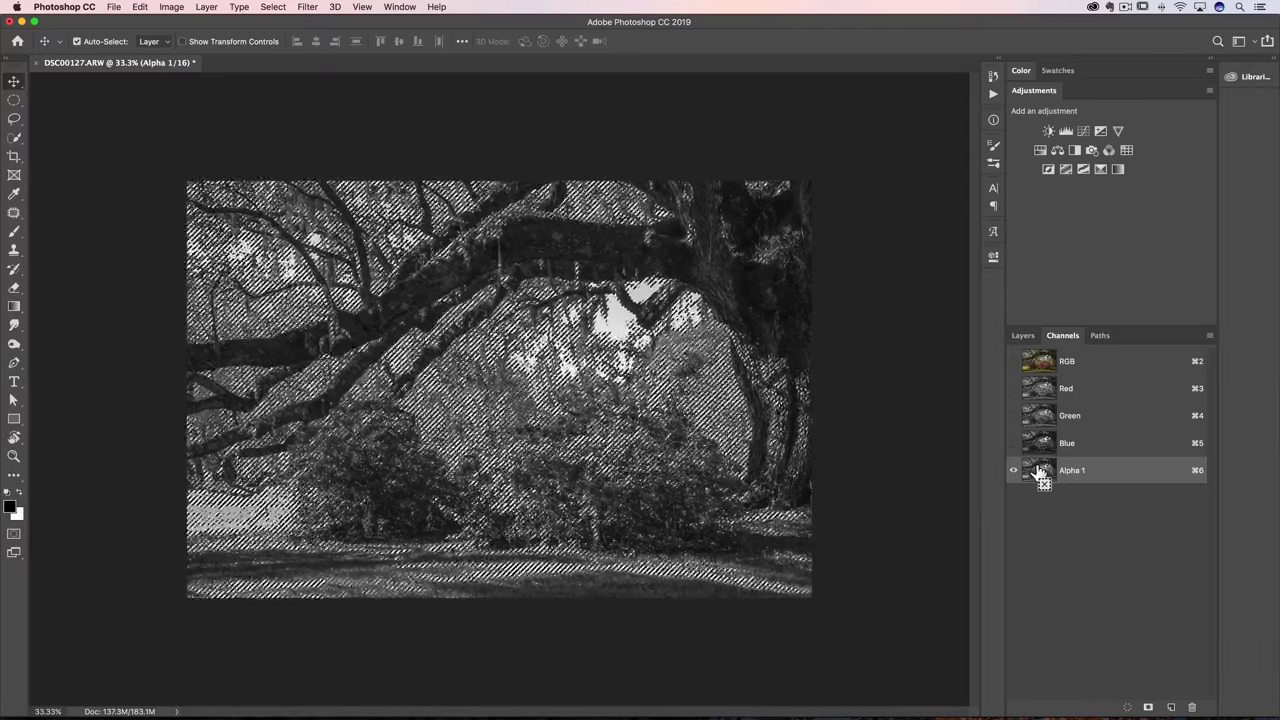
{"action": "left_click", "coordinate": [1038, 470], "text": "super"}
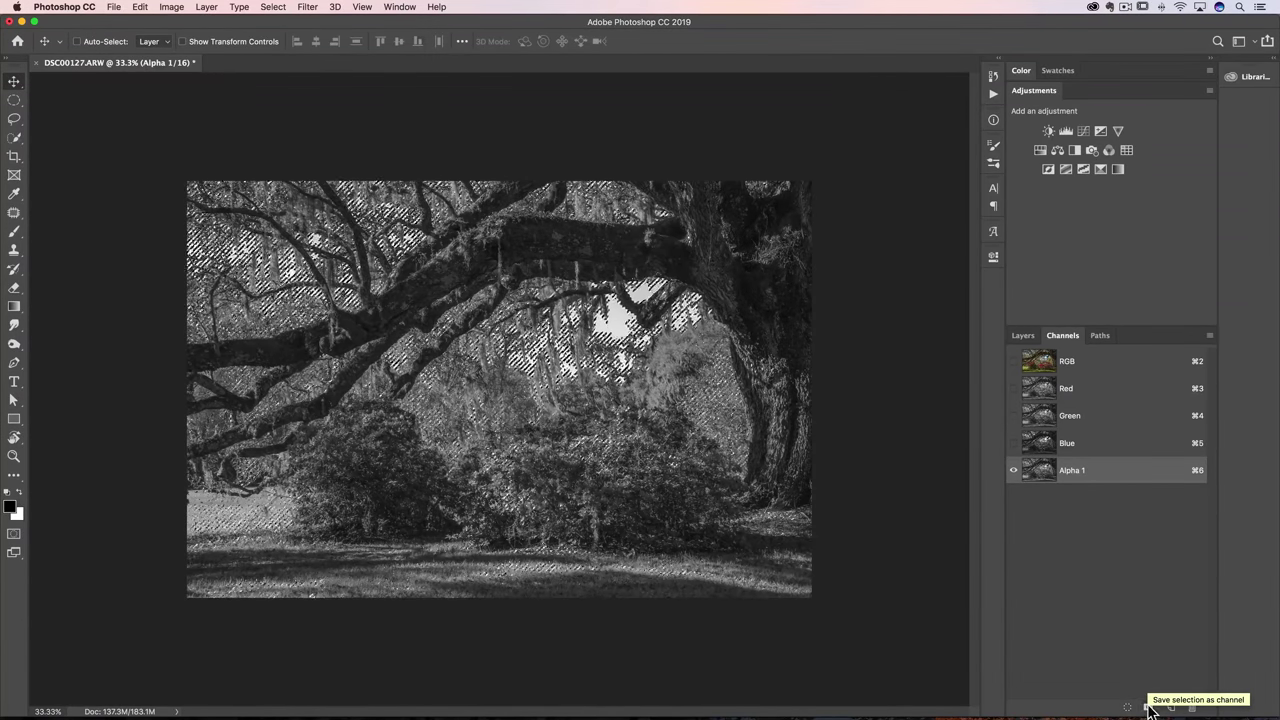
{"action": "left_click", "coordinate": [1148, 707]}
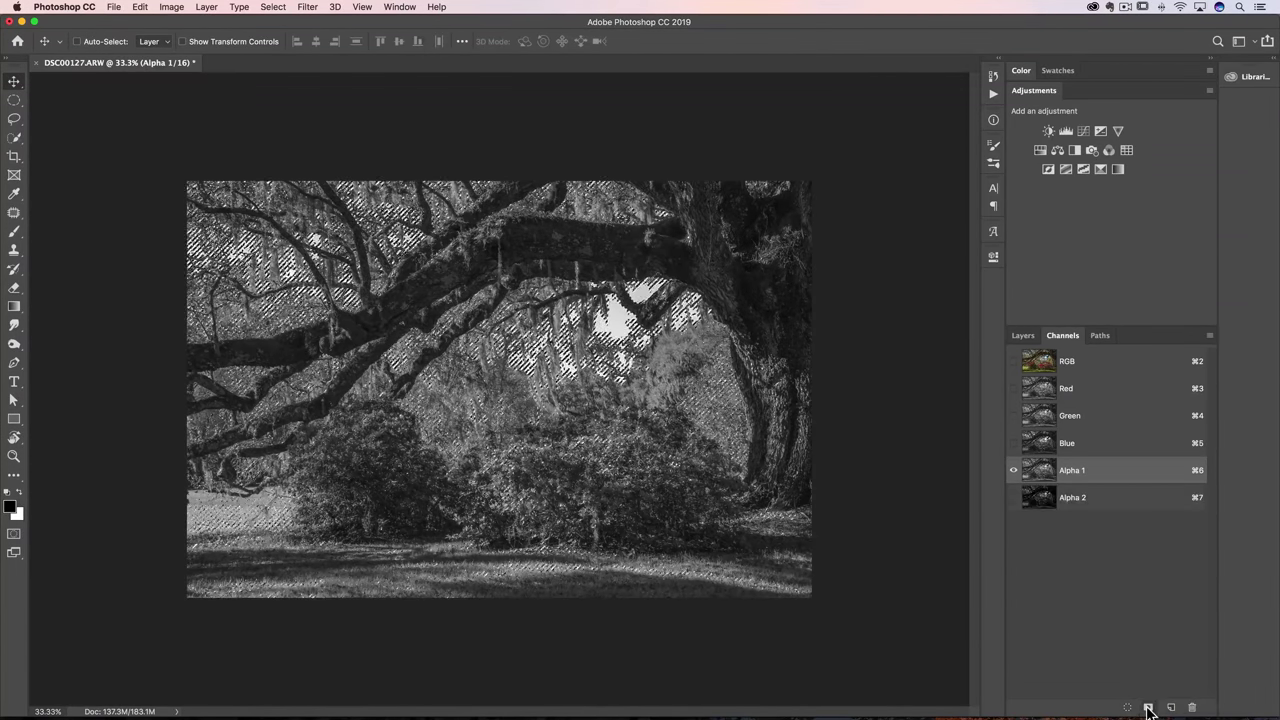
{"action": "left_click", "coordinate": [1037, 505]}
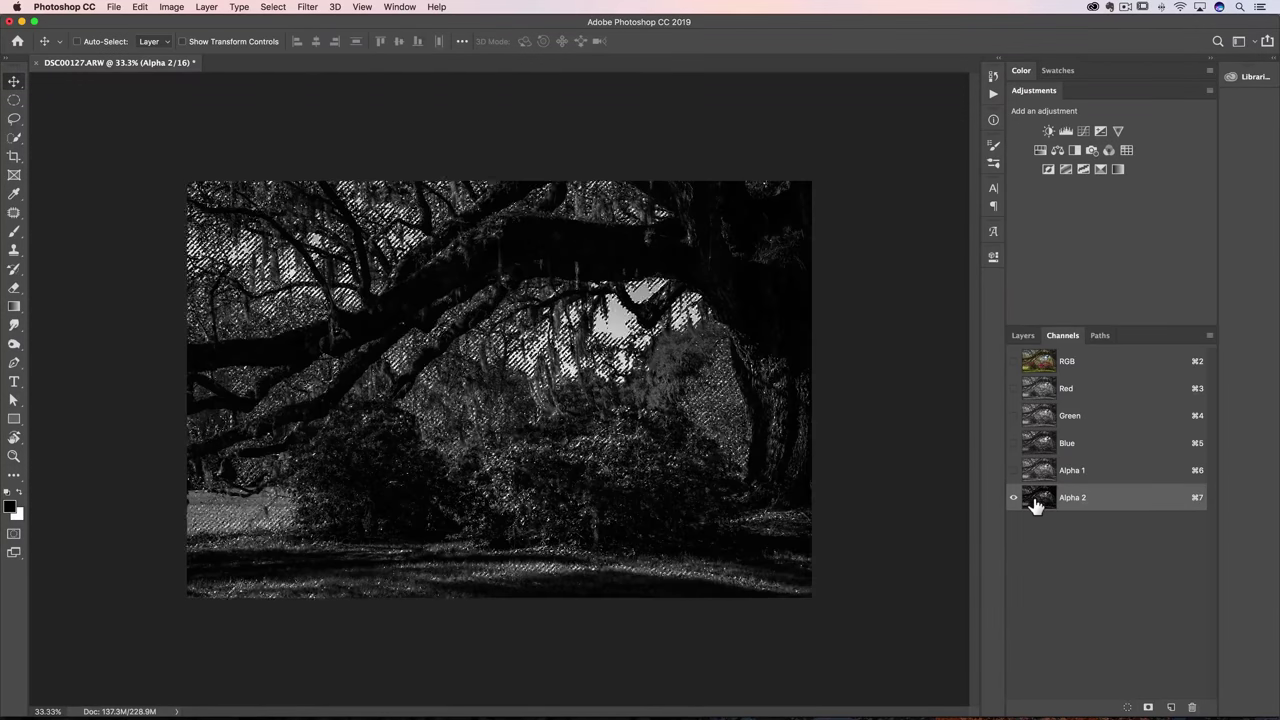
Deselect with Cmd+D and compare the Alpha 1 and Alpha 2 channels.
{"action": "key", "text": "super+d"}
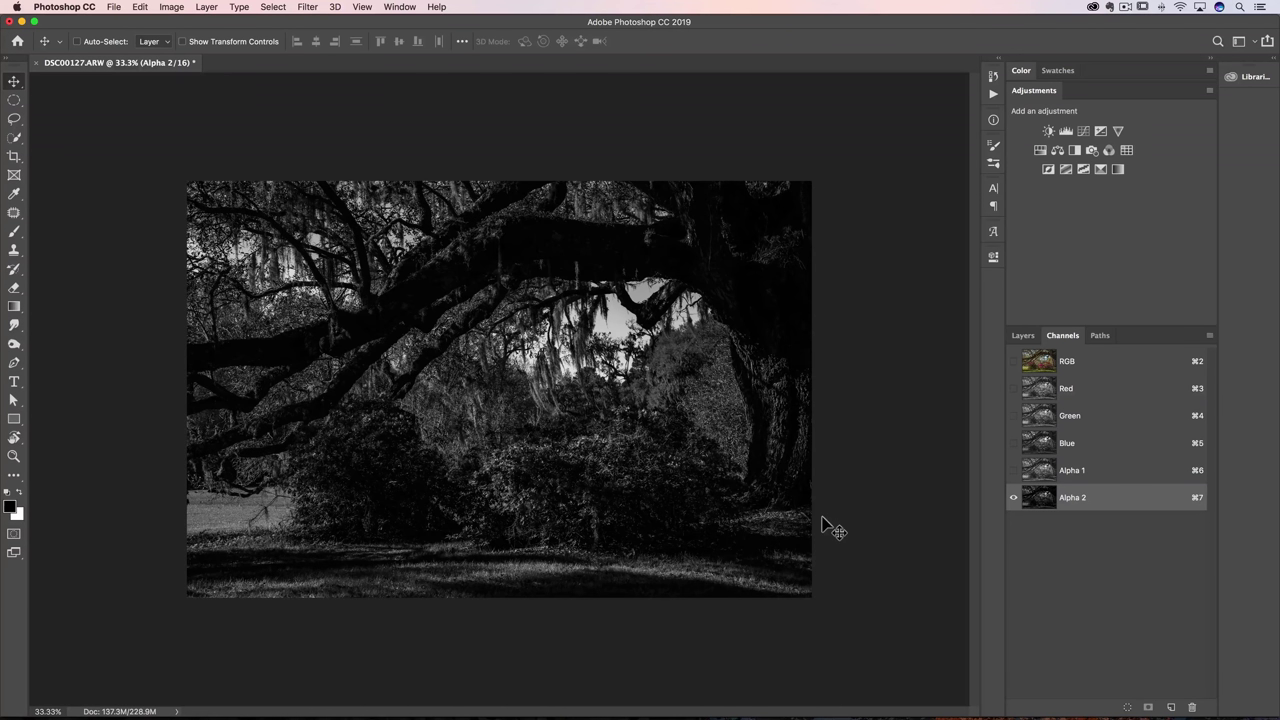
{"action": "left_click", "coordinate": [1038, 475]}
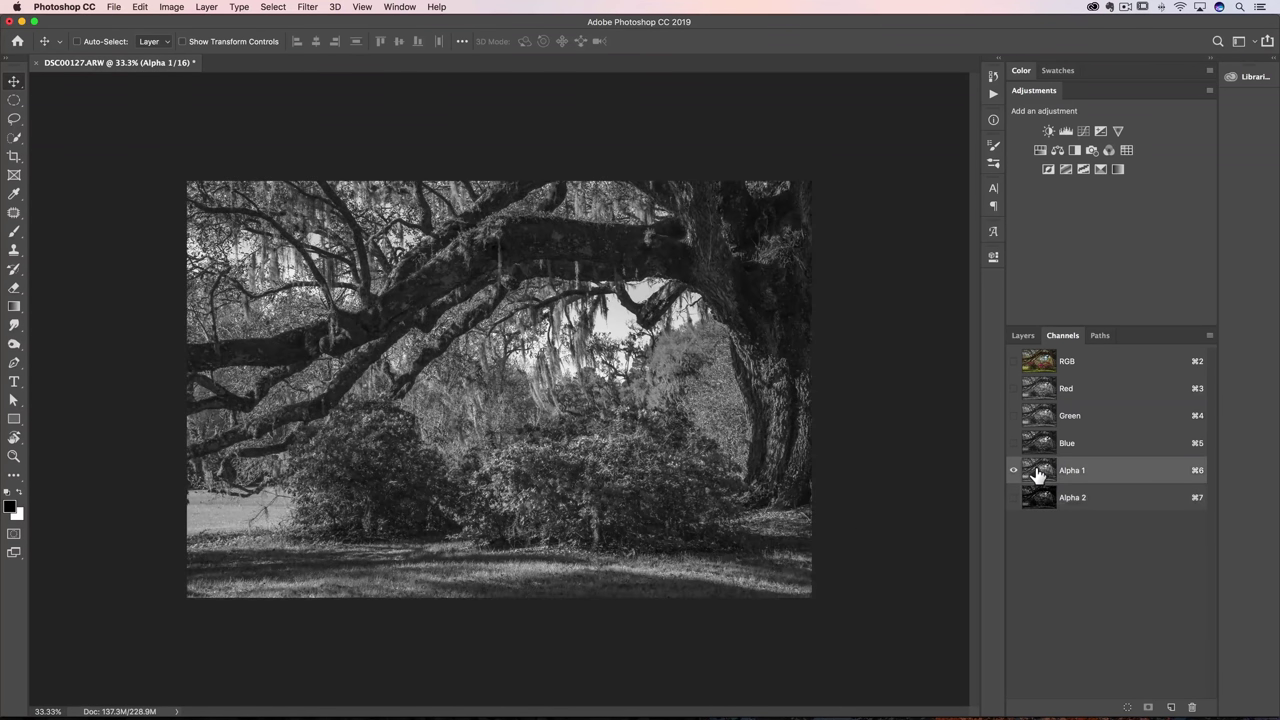
{"action": "left_click", "coordinate": [1036, 500]}
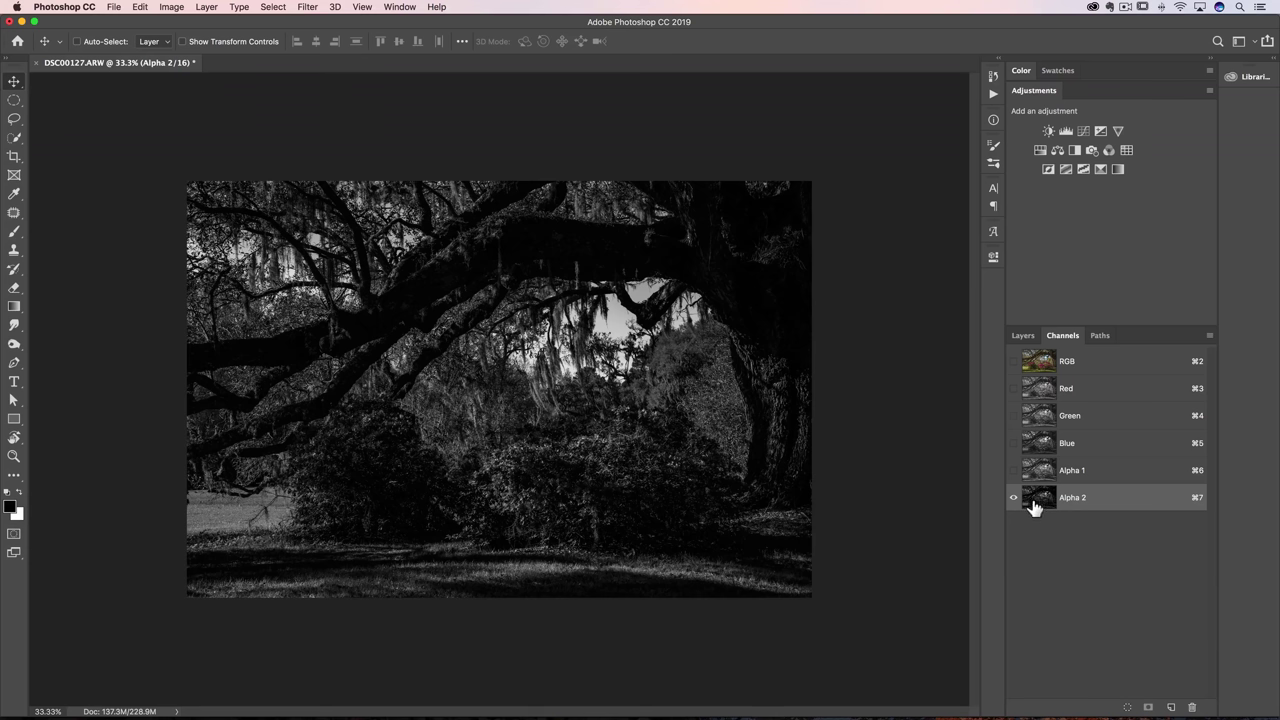
Reselect, return to the RGB composite, and Cmd-click Alpha 2 to load it as a selection.
{"action": "left_click", "coordinate": [273, 7]}
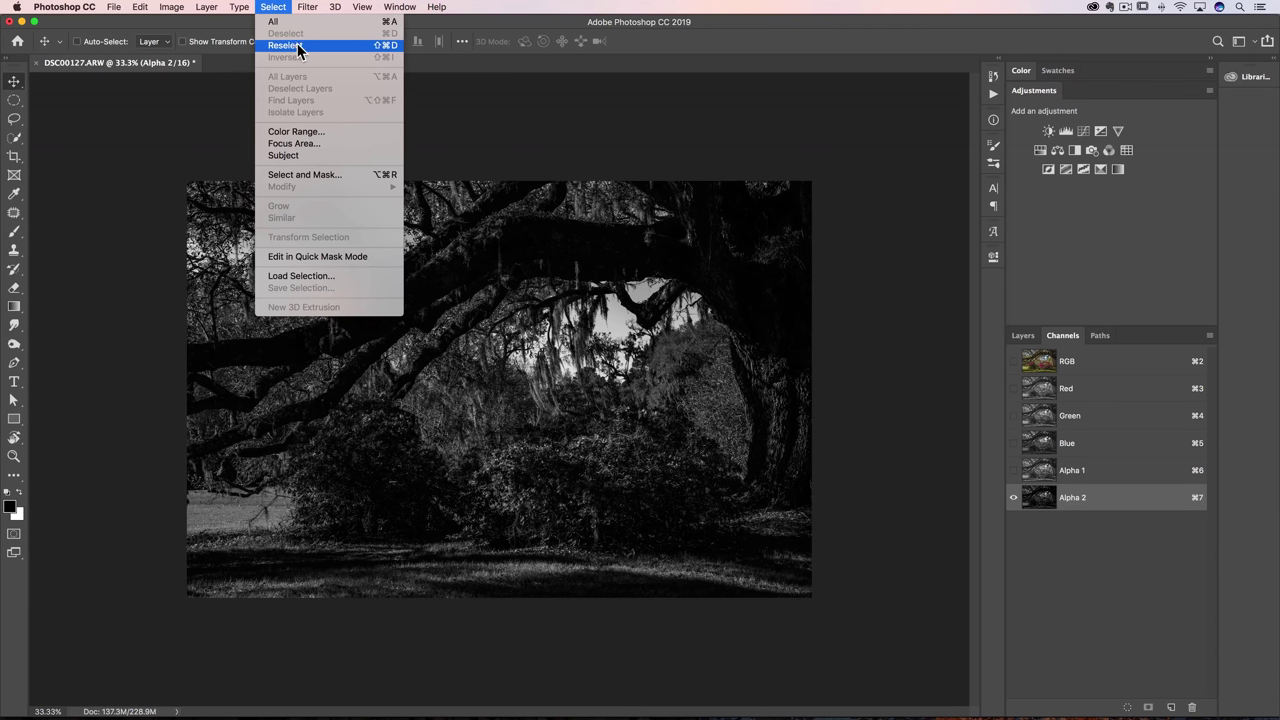
{"action": "left_click", "coordinate": [297, 45]}
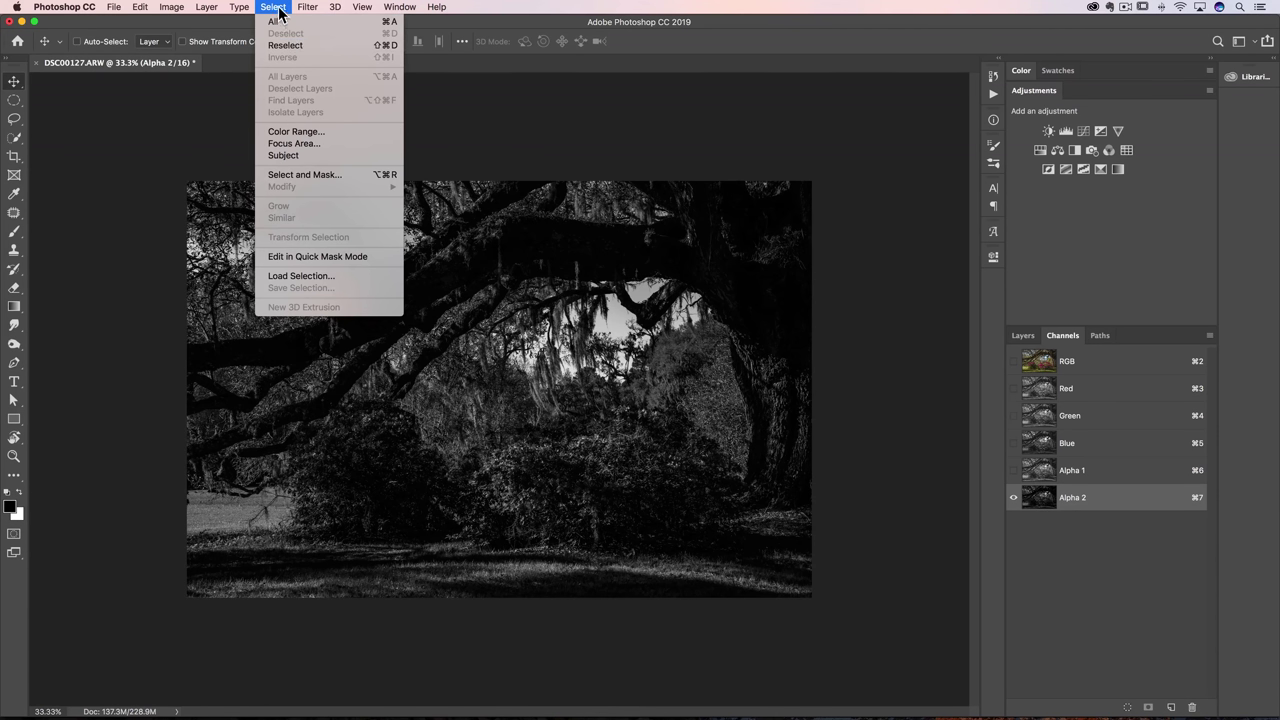
{"action": "left_click", "coordinate": [1040, 366]}
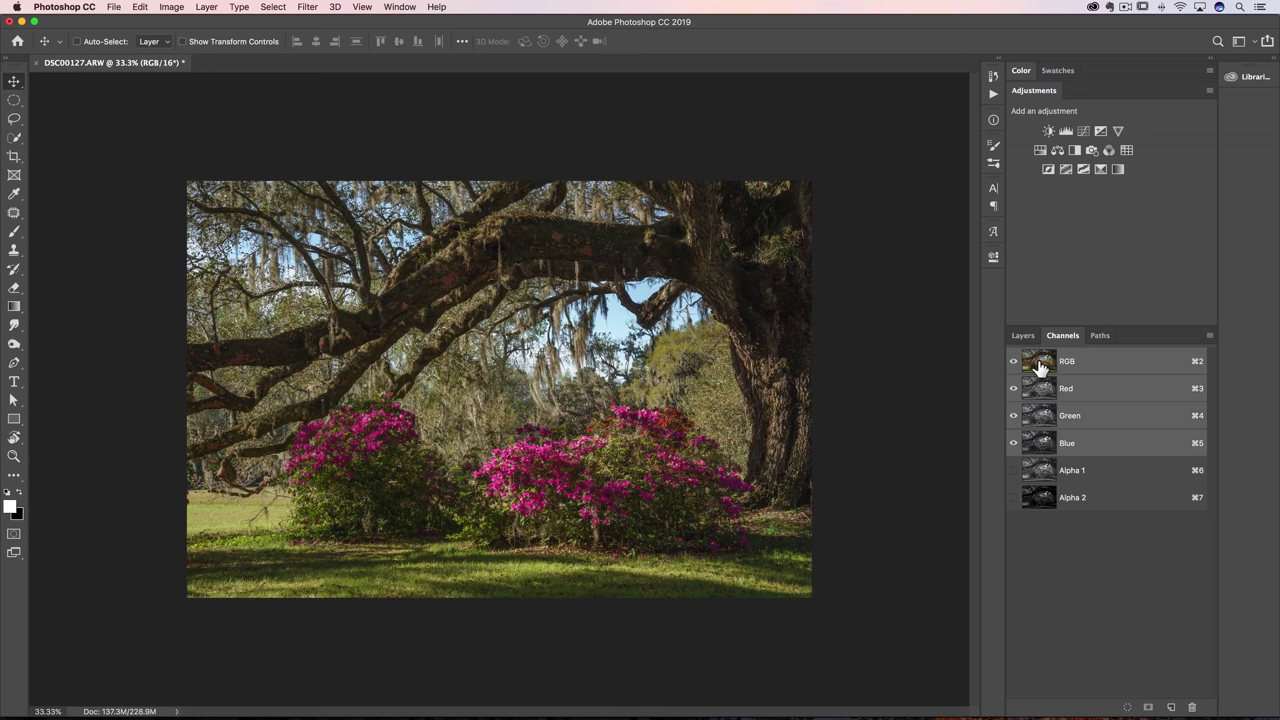
{"action": "left_click", "coordinate": [1046, 493]}
{"action": "left_click", "coordinate": [1021, 335]}
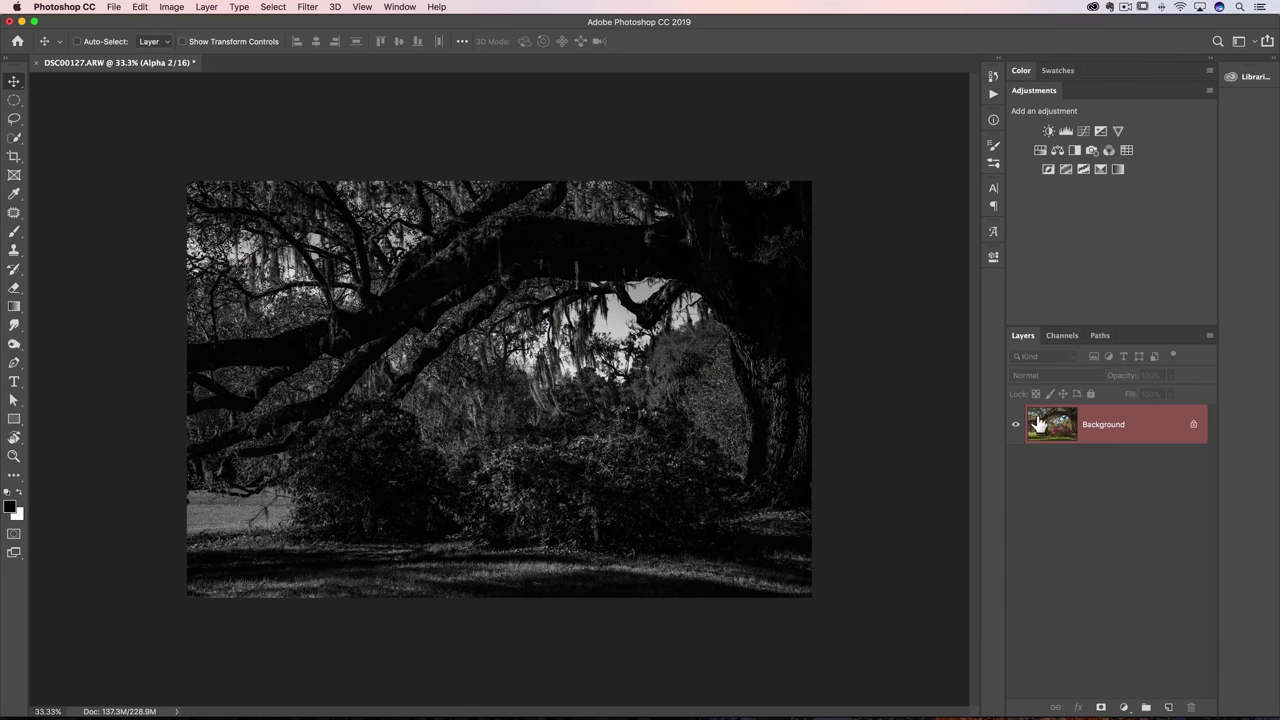
{"action": "left_click", "coordinate": [1063, 336]}
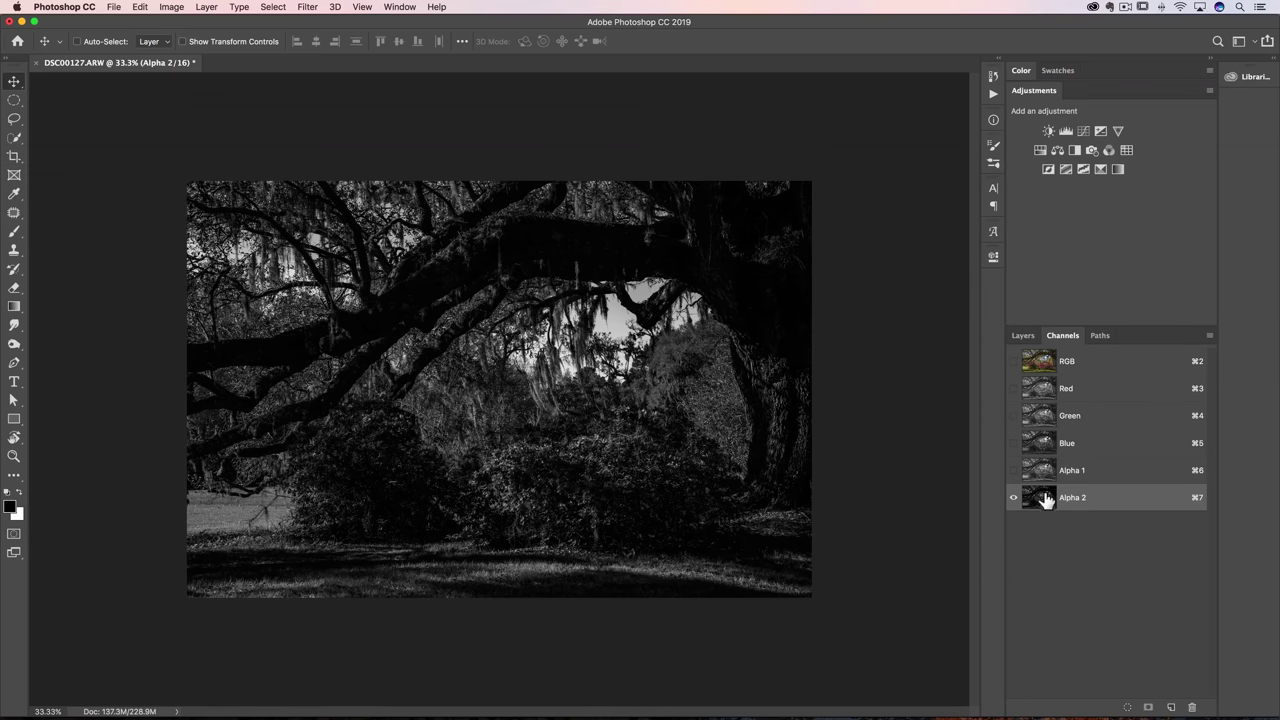
{"action": "left_click", "coordinate": [1042, 372]}
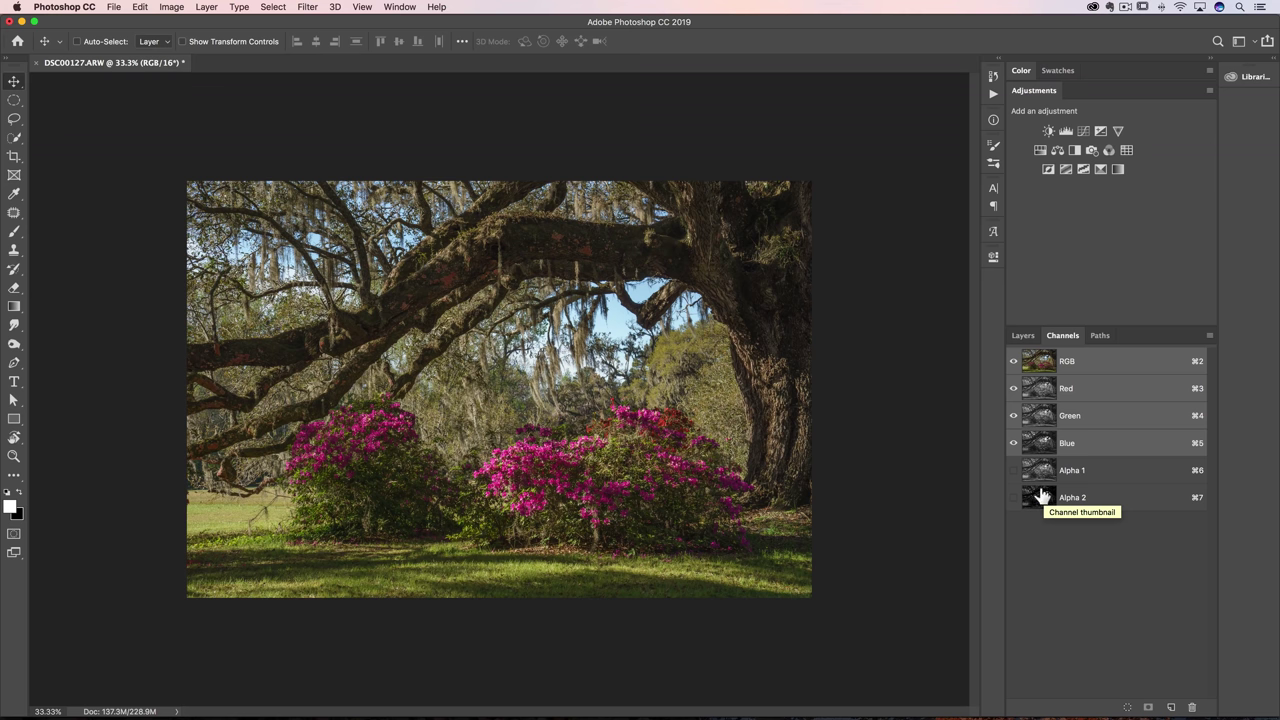
{"action": "key", "text": "super"}
{"action": "left_click", "coordinate": [1037, 500], "text": "super"}
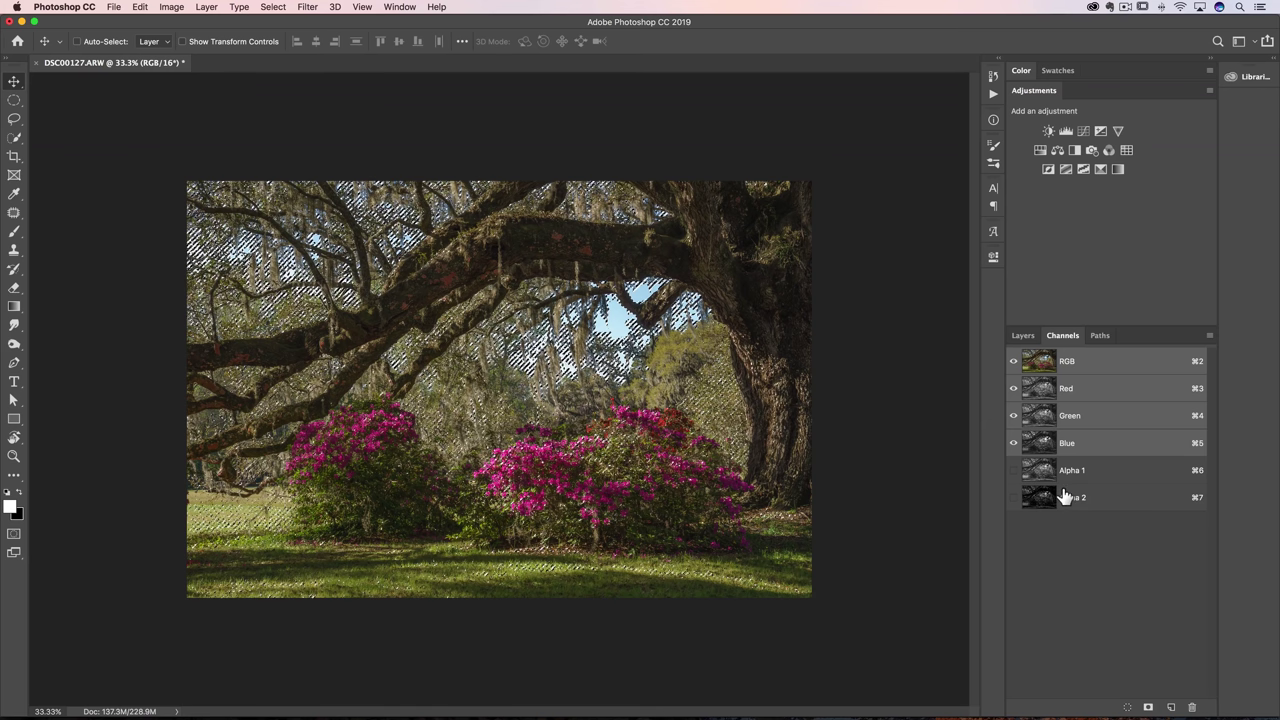
Show the Layers panel and toggle the Adjustments panel off and back on via the Window menu.
{"action": "left_click", "coordinate": [1022, 337]}
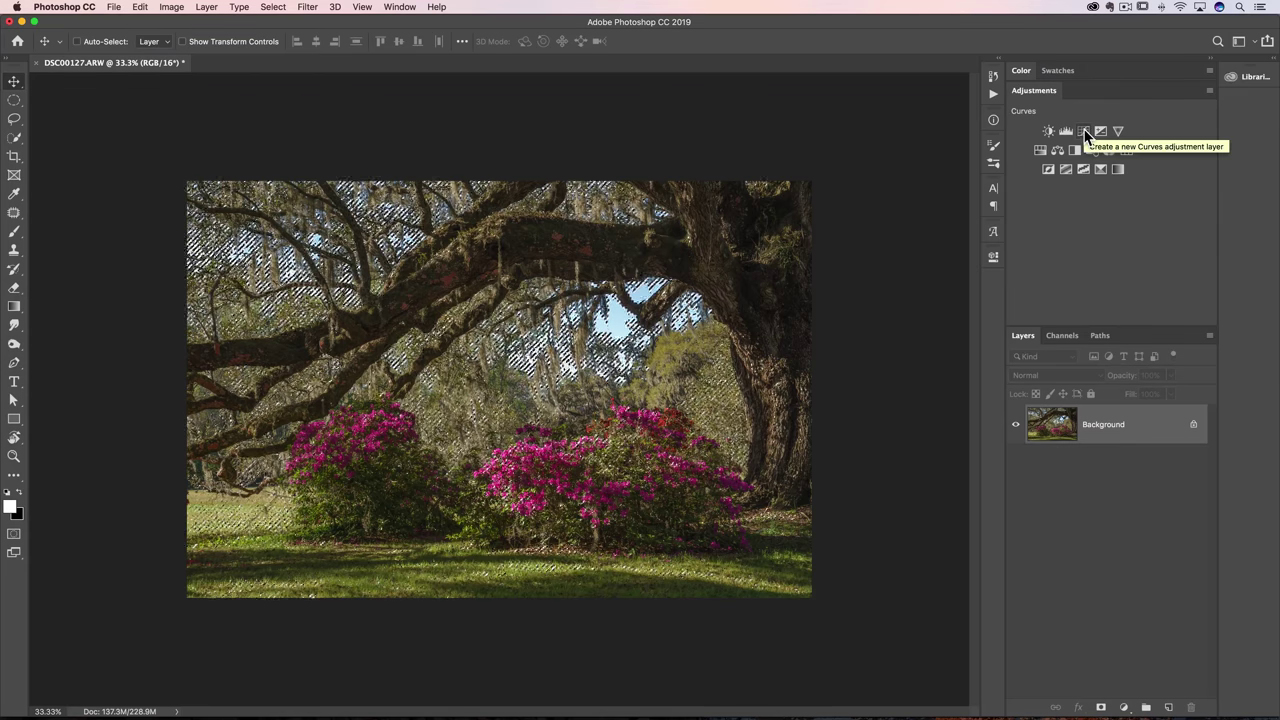
{"action": "left_click", "coordinate": [399, 7]}
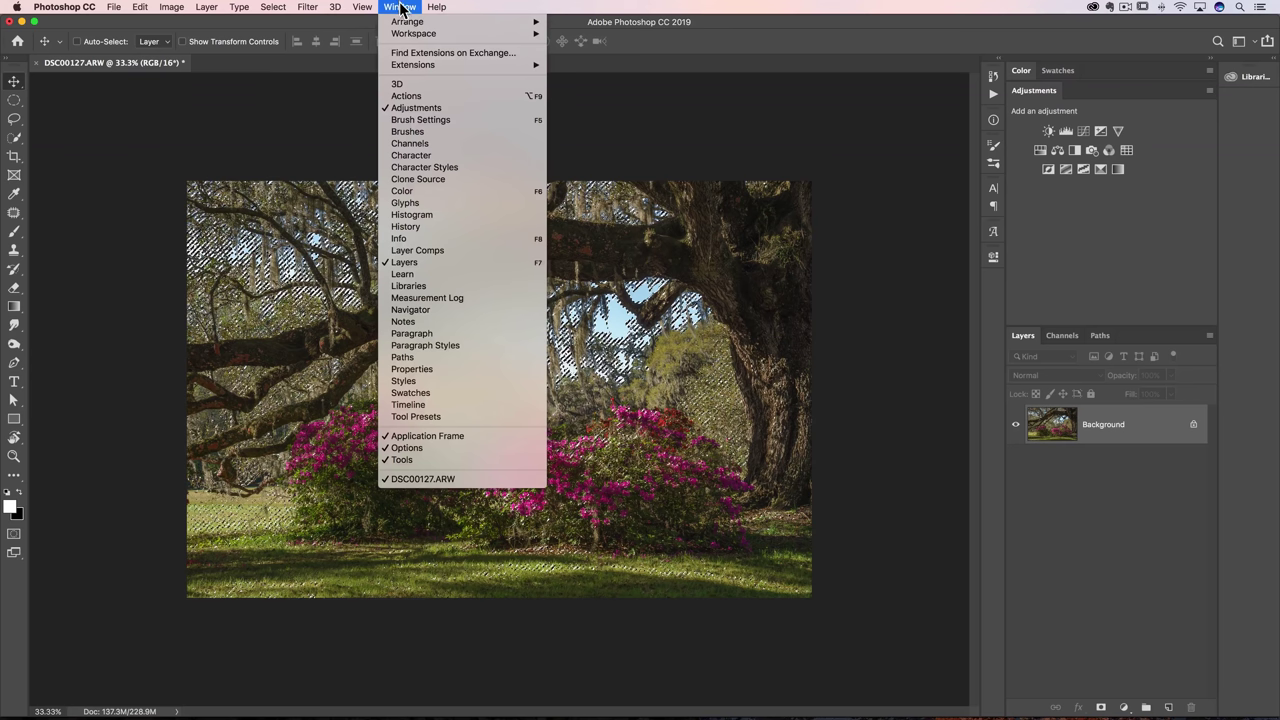
{"action": "left_click", "coordinate": [441, 108]}
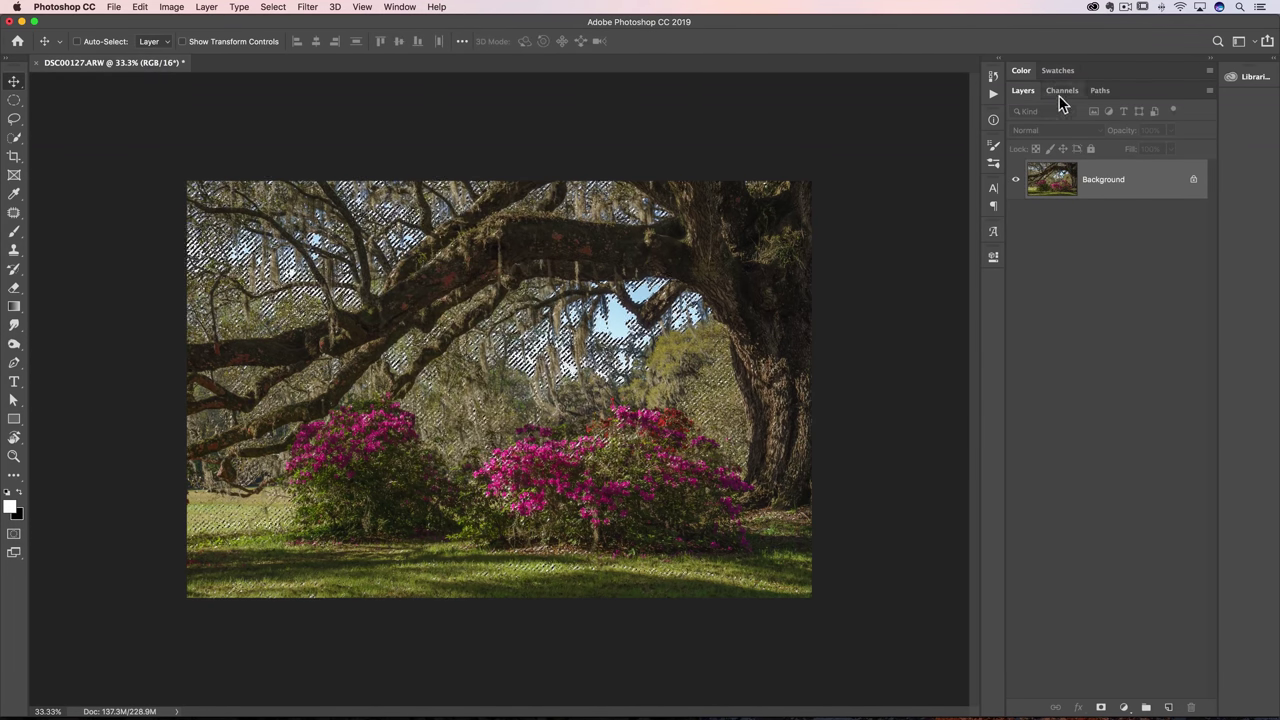
{"action": "left_click", "coordinate": [402, 8]}
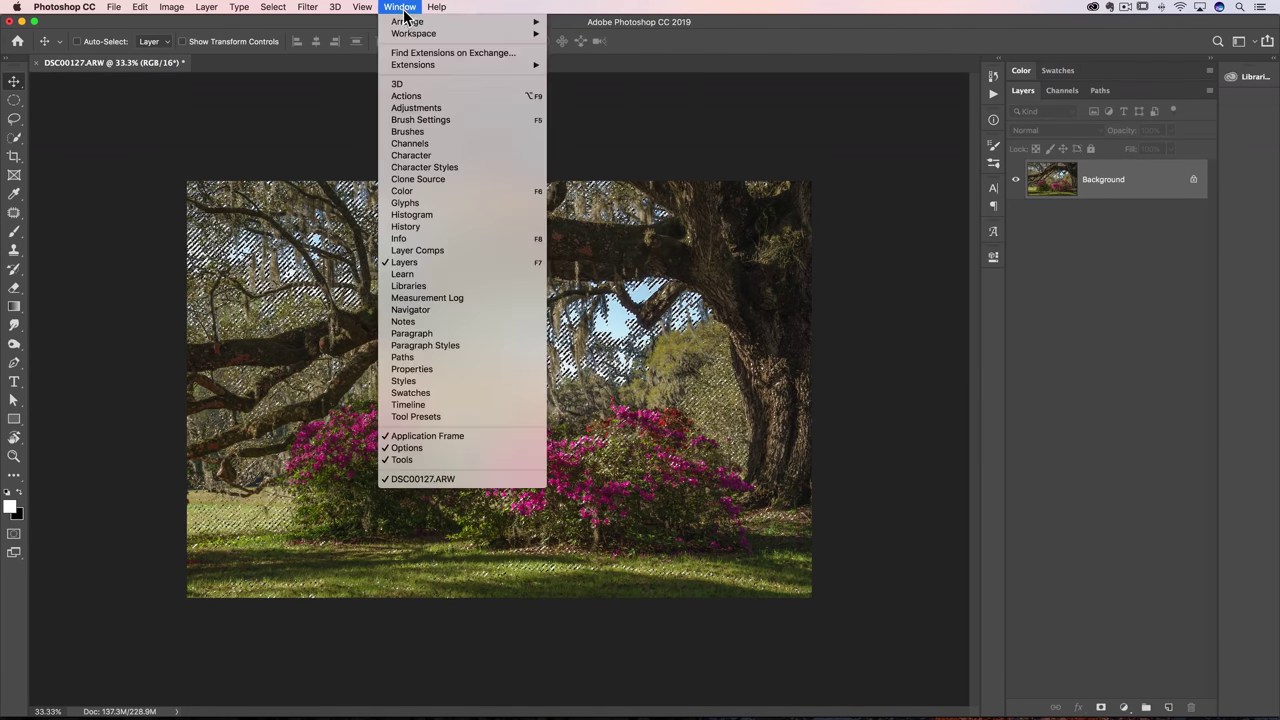
{"action": "left_click", "coordinate": [420, 108]}
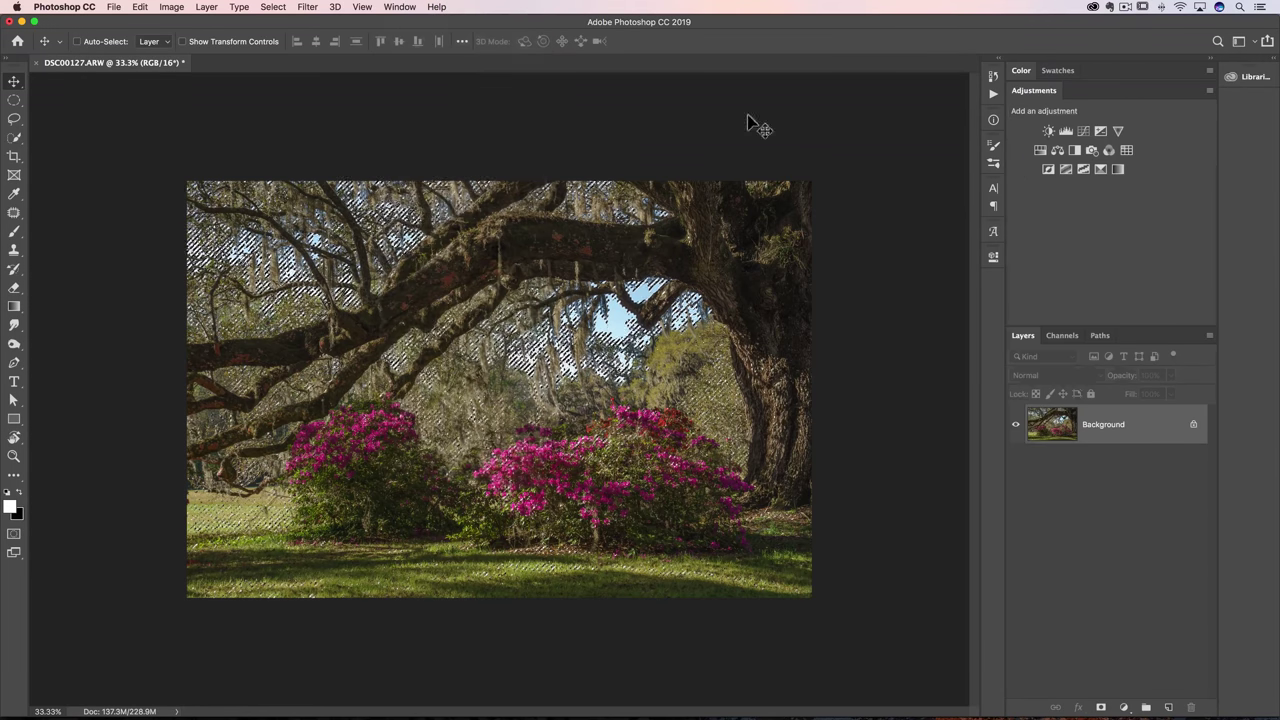
Add a Curves 1 adjustment layer and shape its curve, lifting shadows and raising the upper point.
{"action": "left_click", "coordinate": [1082, 131]}
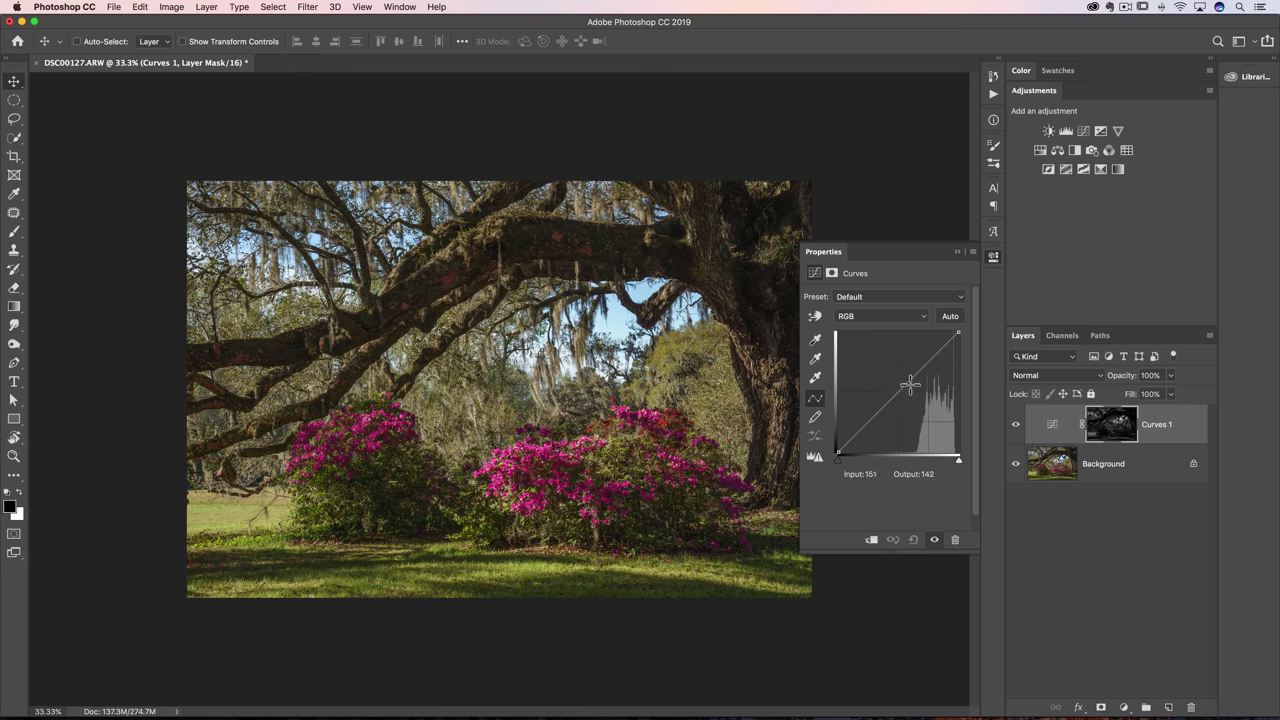
{"action": "mouse_move", "coordinate": [909, 385]}
{"action": "left_mouse_down"}
{"action": "mouse_move", "coordinate": [916, 405]}
{"action": "mouse_move", "coordinate": [907, 366]}
{"action": "mouse_move", "coordinate": [915, 412]}
{"action": "mouse_move", "coordinate": [906, 371]}
{"action": "mouse_move", "coordinate": [919, 394]}
{"action": "left_mouse_up"}
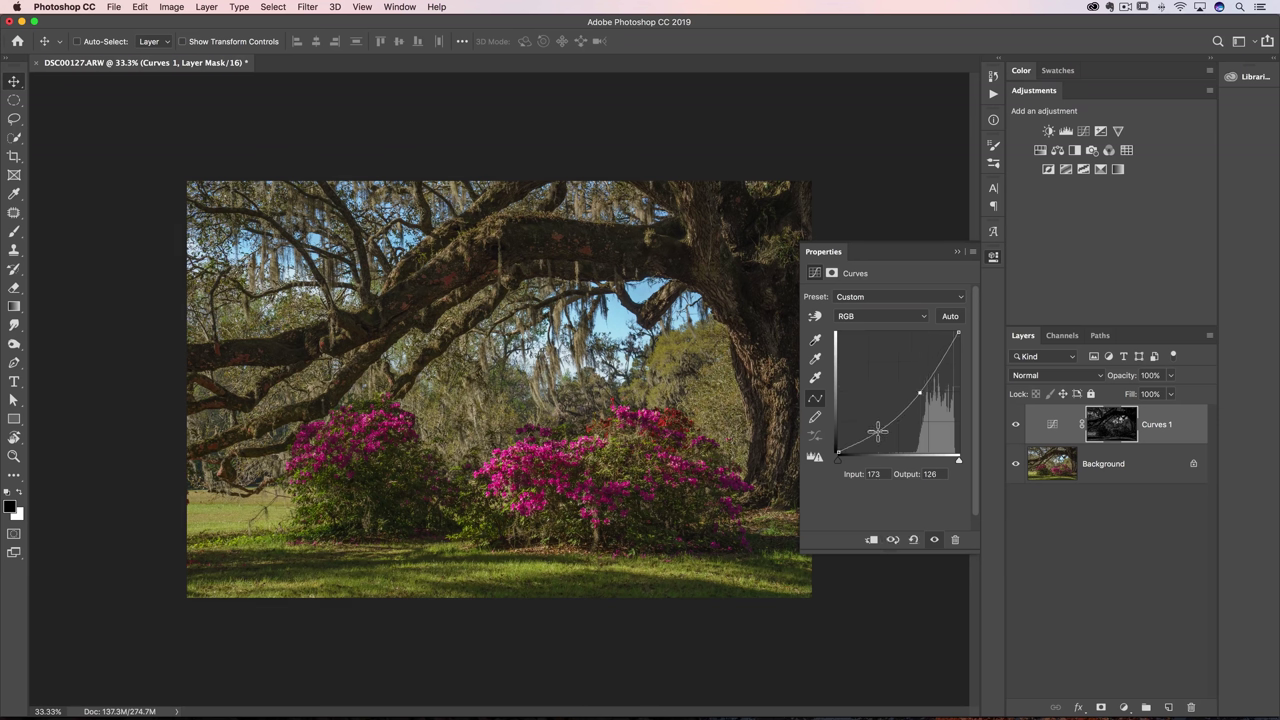
{"action": "left_click_drag", "start_coordinate": [877, 432], "coordinate": [876, 421]}
{"action": "mouse_move", "coordinate": [919, 393]}
{"action": "left_mouse_down"}
{"action": "mouse_move", "coordinate": [917, 372]}
{"action": "mouse_move", "coordinate": [925, 391]}
{"action": "left_mouse_up"}
Zoom in on the right azalea bush and refine the upper curve point to input 172, output 135.
{"action": "key", "text": "super+plus"}
{"action": "key", "text": "super+plus"}
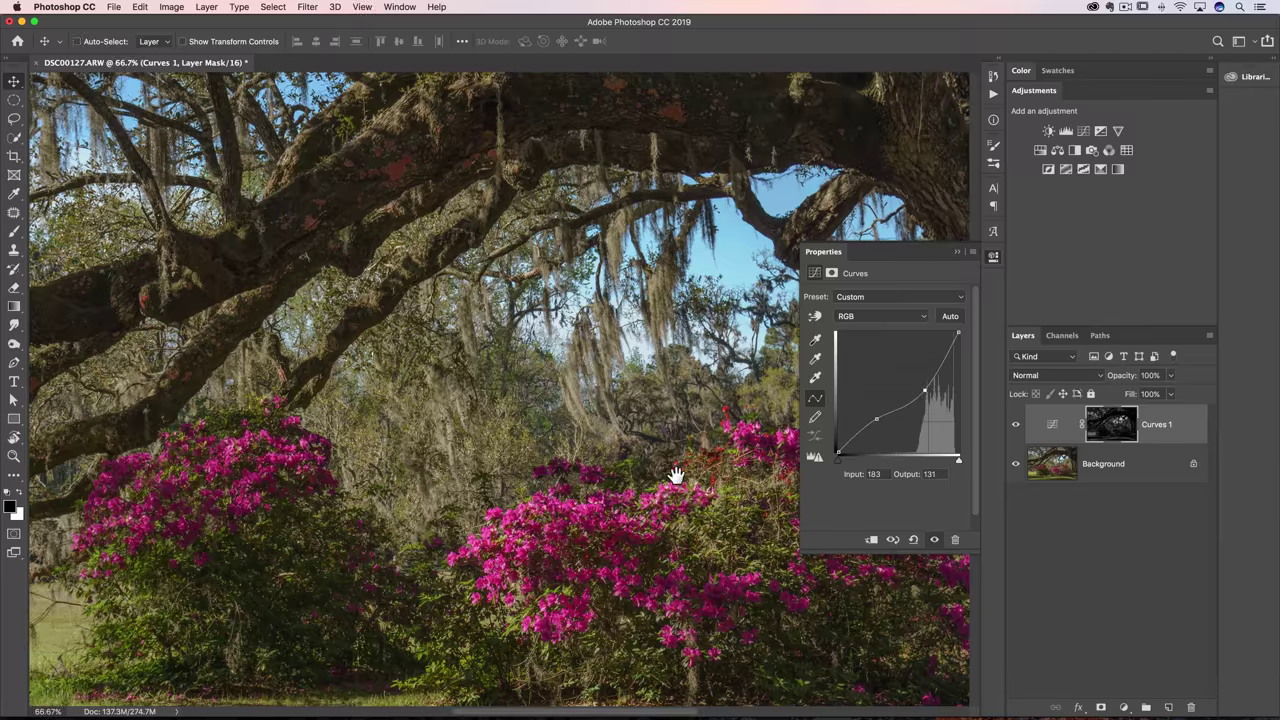
{"action": "left_click_drag", "start_coordinate": [677, 471], "coordinate": [392, 378]}
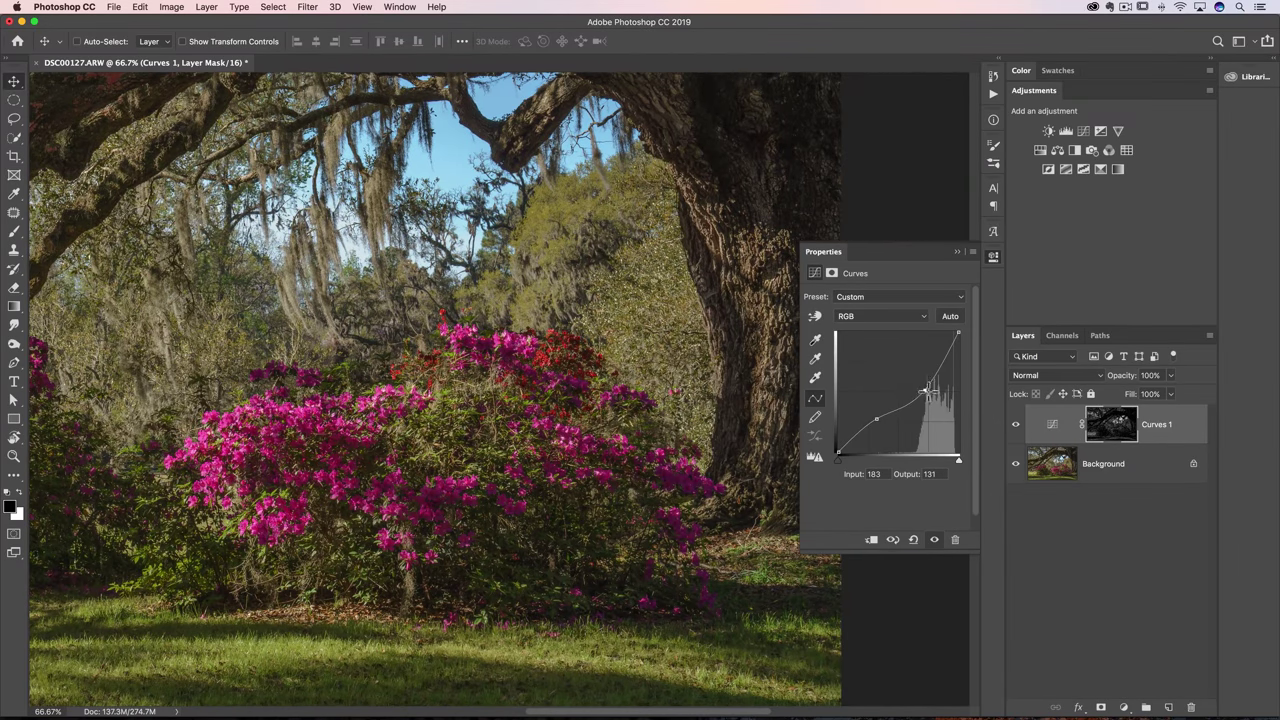
{"action": "left_click_drag", "start_coordinate": [926, 392], "coordinate": [919, 388]}
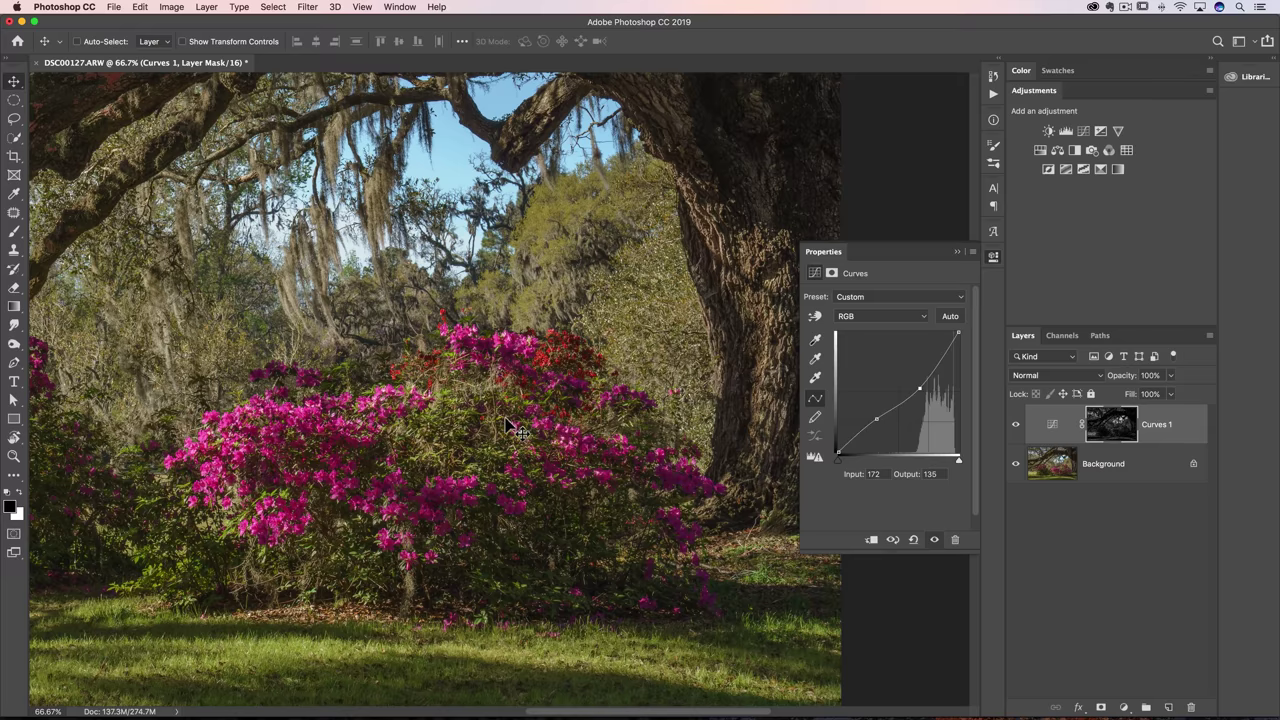
{"action": "key", "text": "super+minus"}
{"action": "key", "text": "super+minus"}
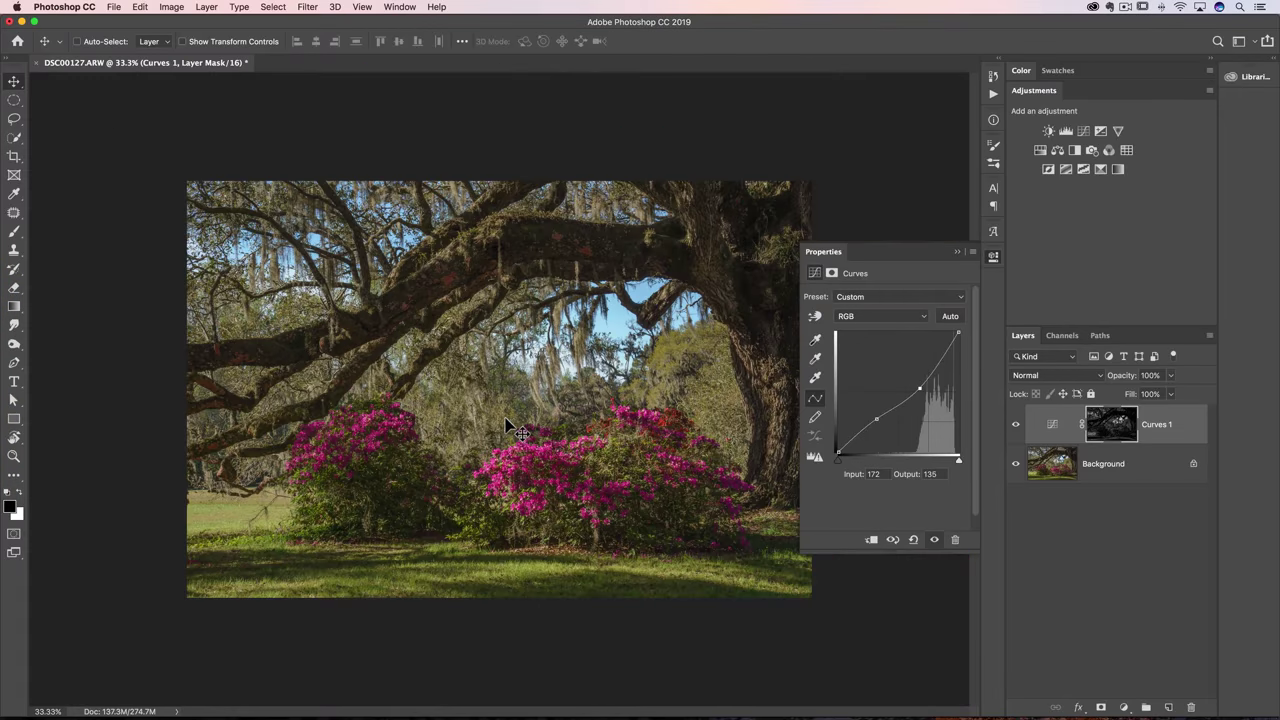
Close the Curves 1 settings, swap foreground and background colours, and make the Background layer active.
{"action": "left_click", "coordinate": [956, 251]}
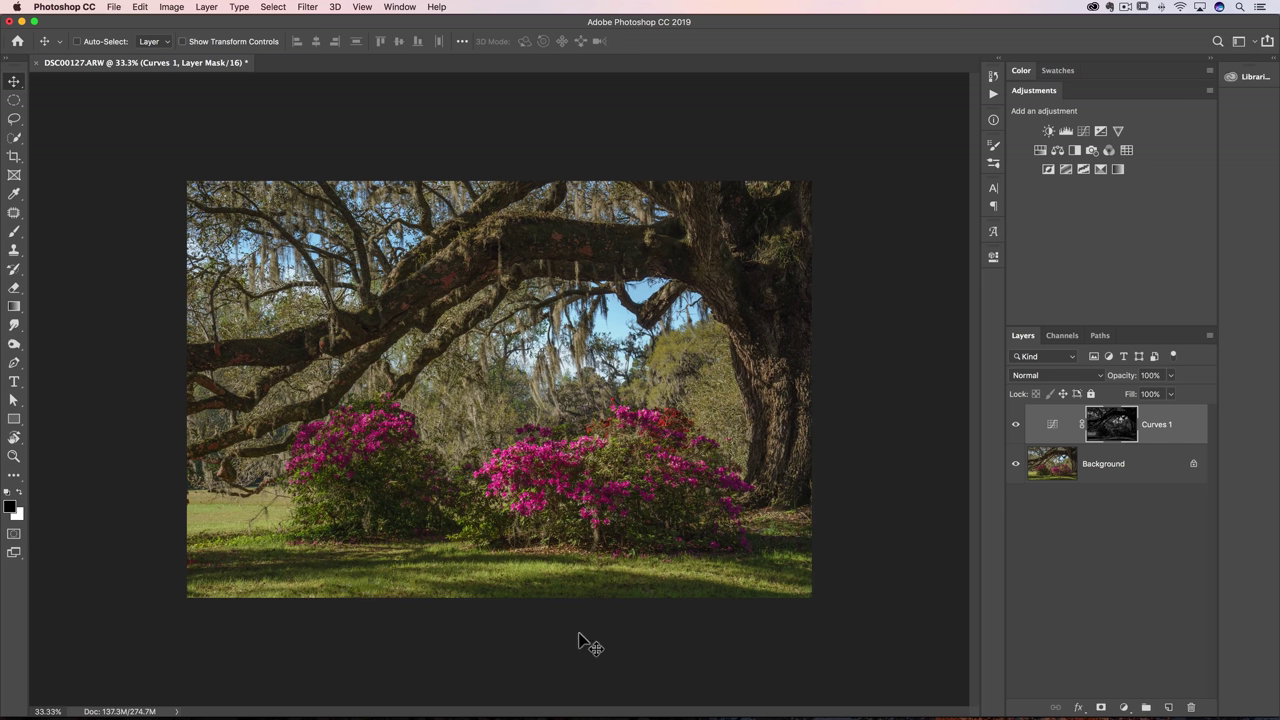
{"action": "key", "text": "x"}
{"action": "left_click", "coordinate": [1052, 466]}
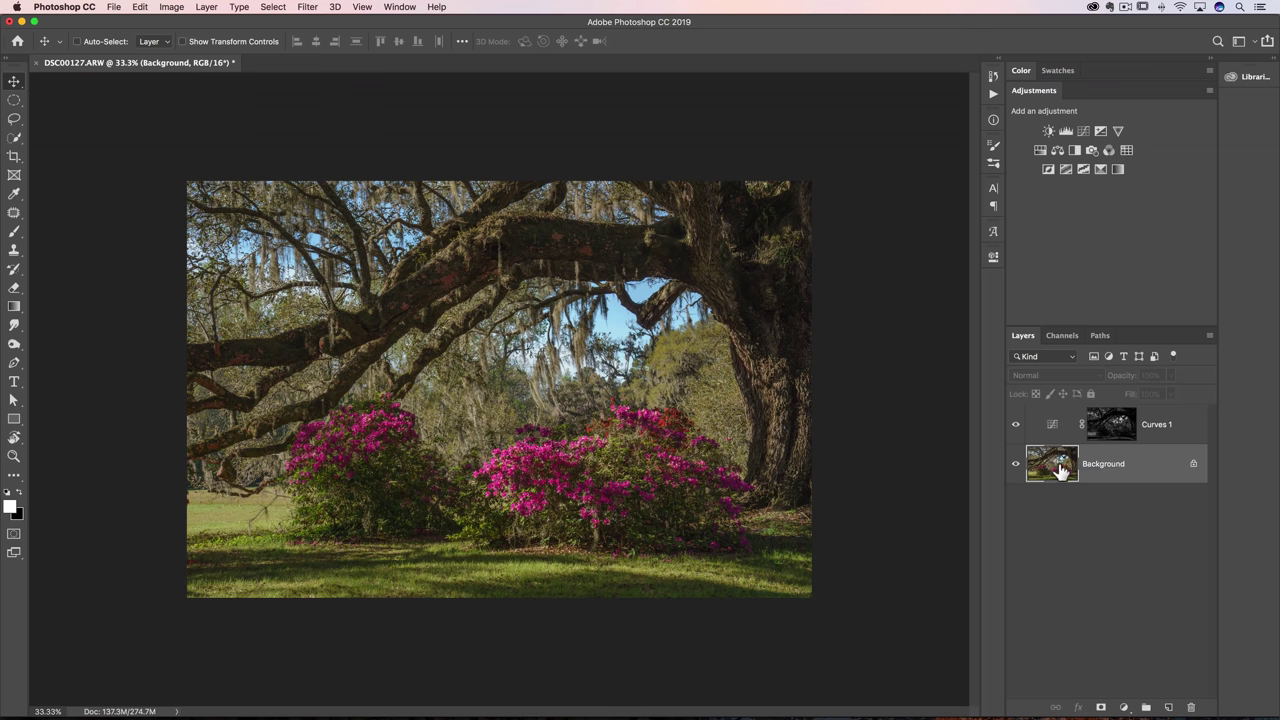
{"action": "left_click", "coordinate": [1105, 428]}
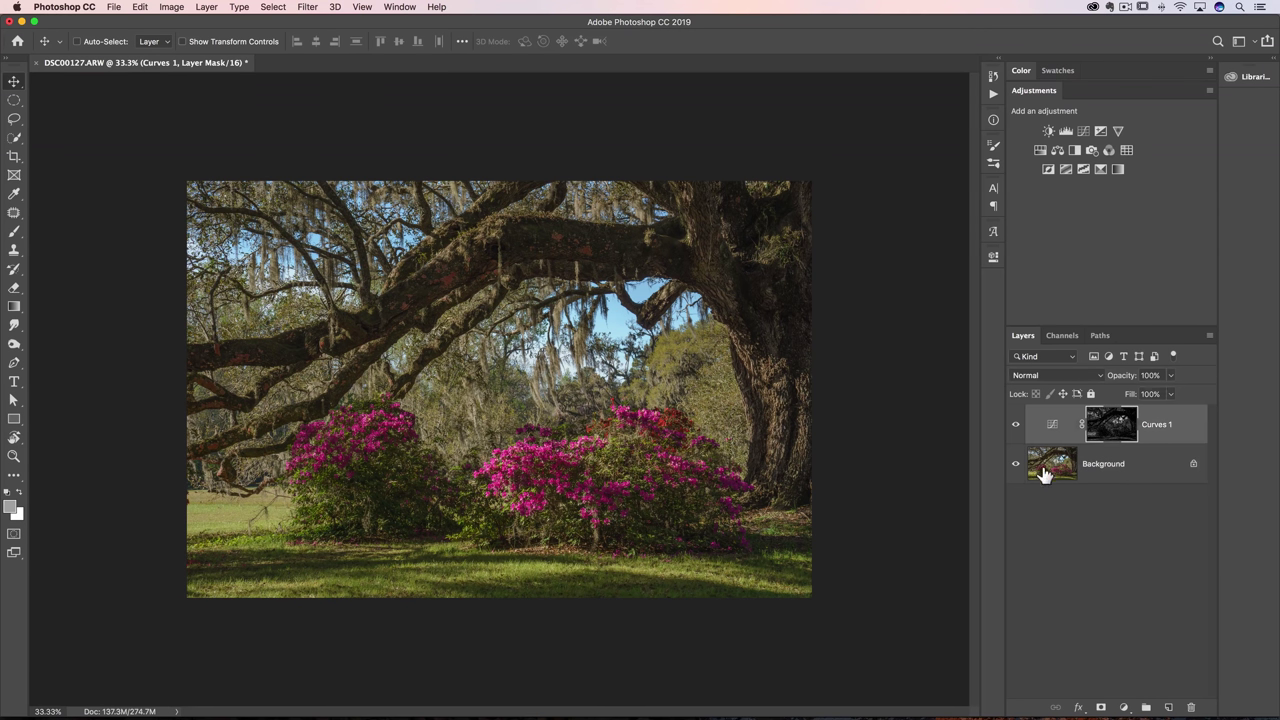
{"action": "left_click", "coordinate": [1050, 462]}
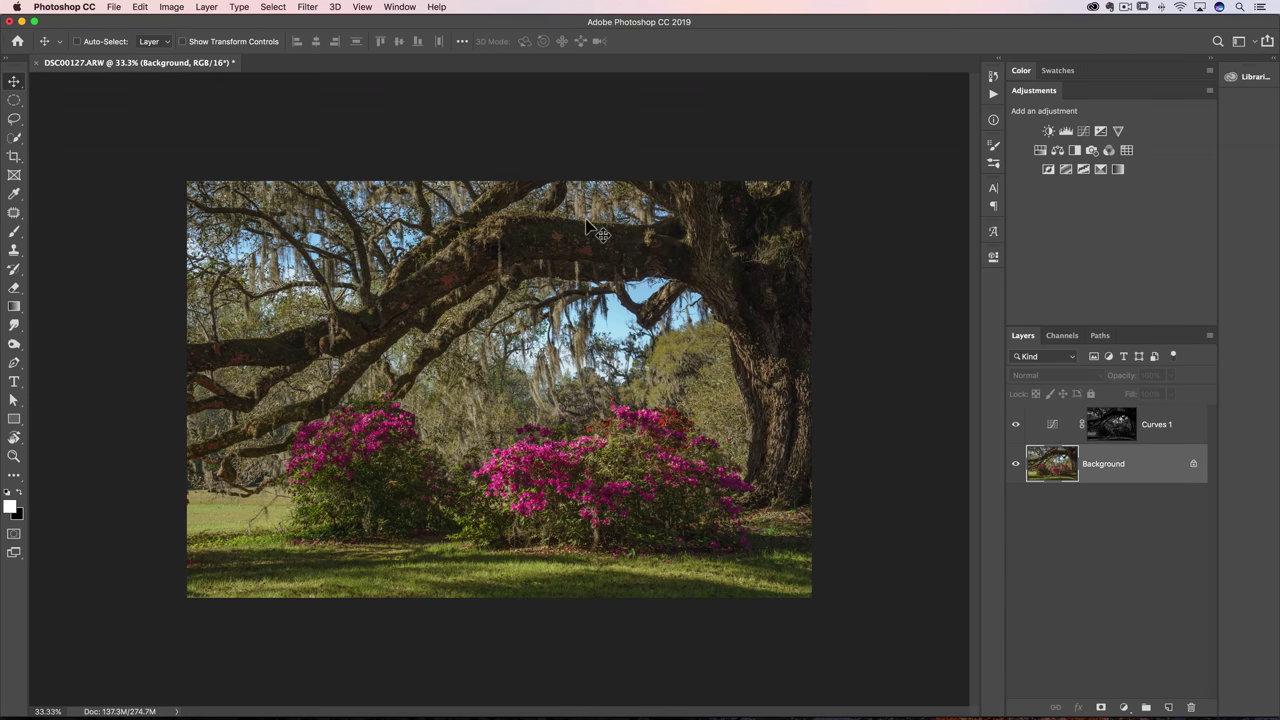
{"action": "left_click", "coordinate": [273, 8]}
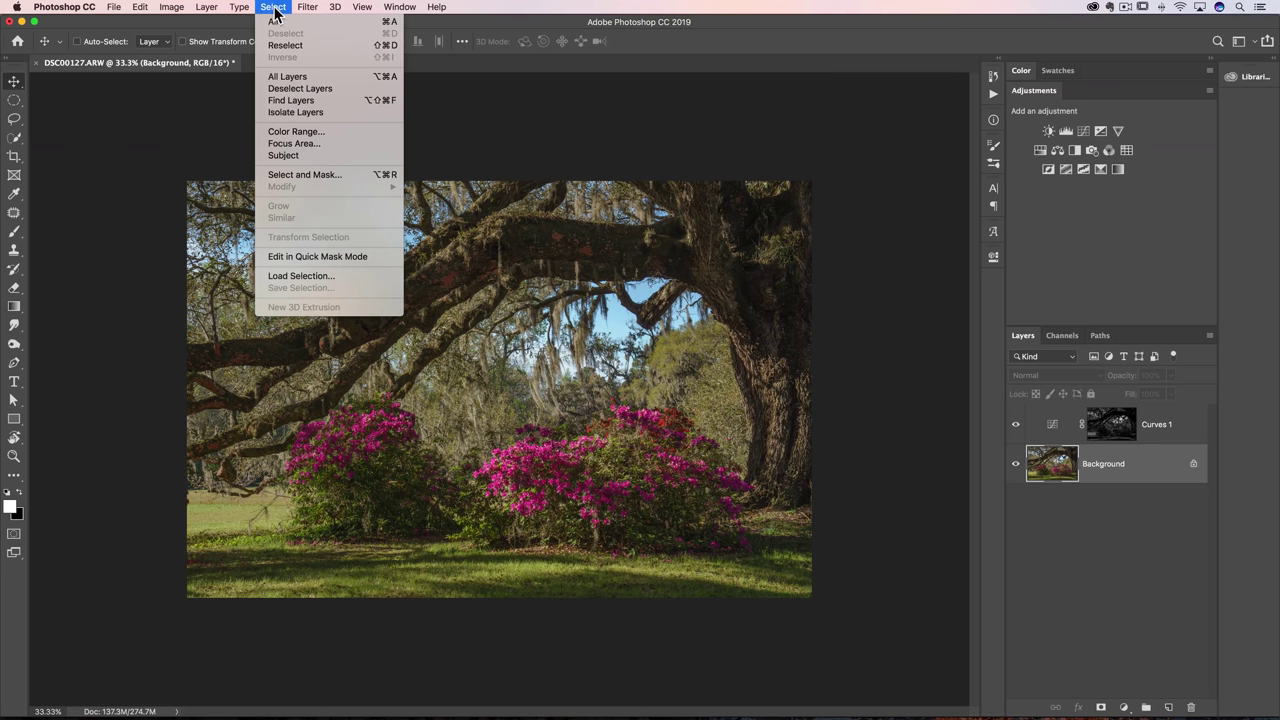
Select the grass greens with Color Range using Sampled Colors at Fuzziness 120.
{"action": "left_click", "coordinate": [331, 132]}
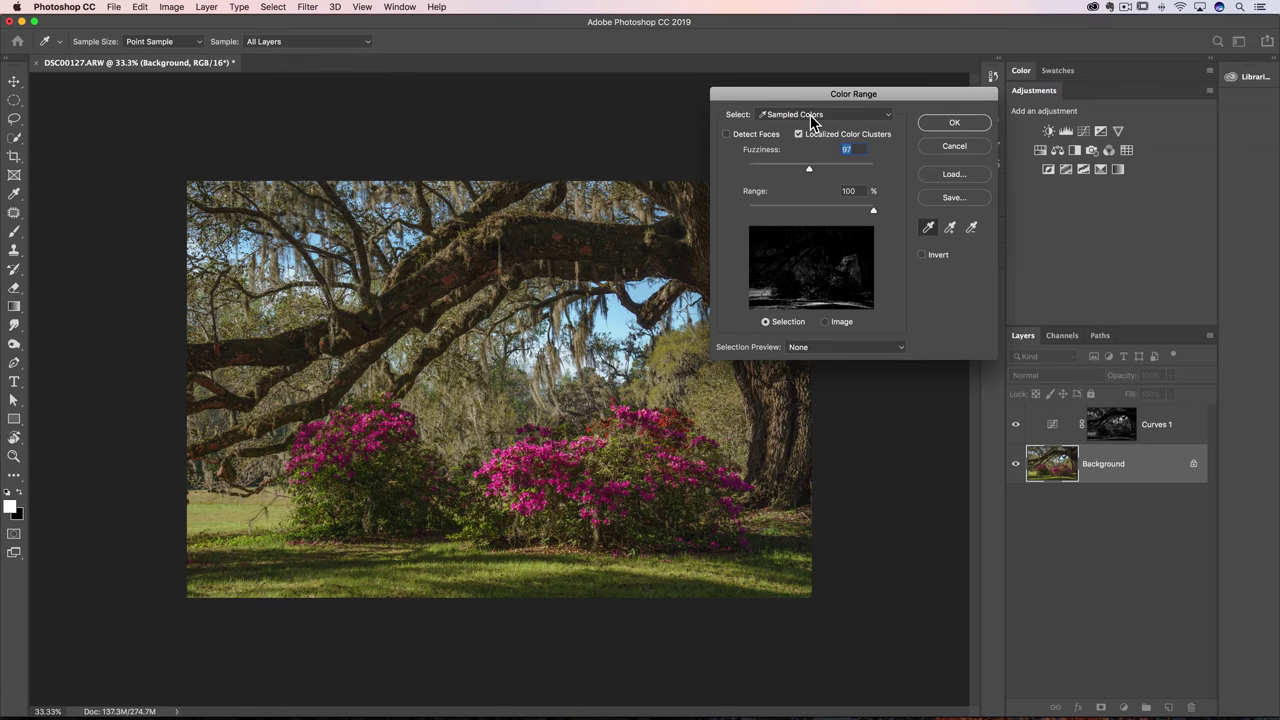
{"action": "left_click", "coordinate": [810, 117]}
{"action": "left_click", "coordinate": [790, 115]}
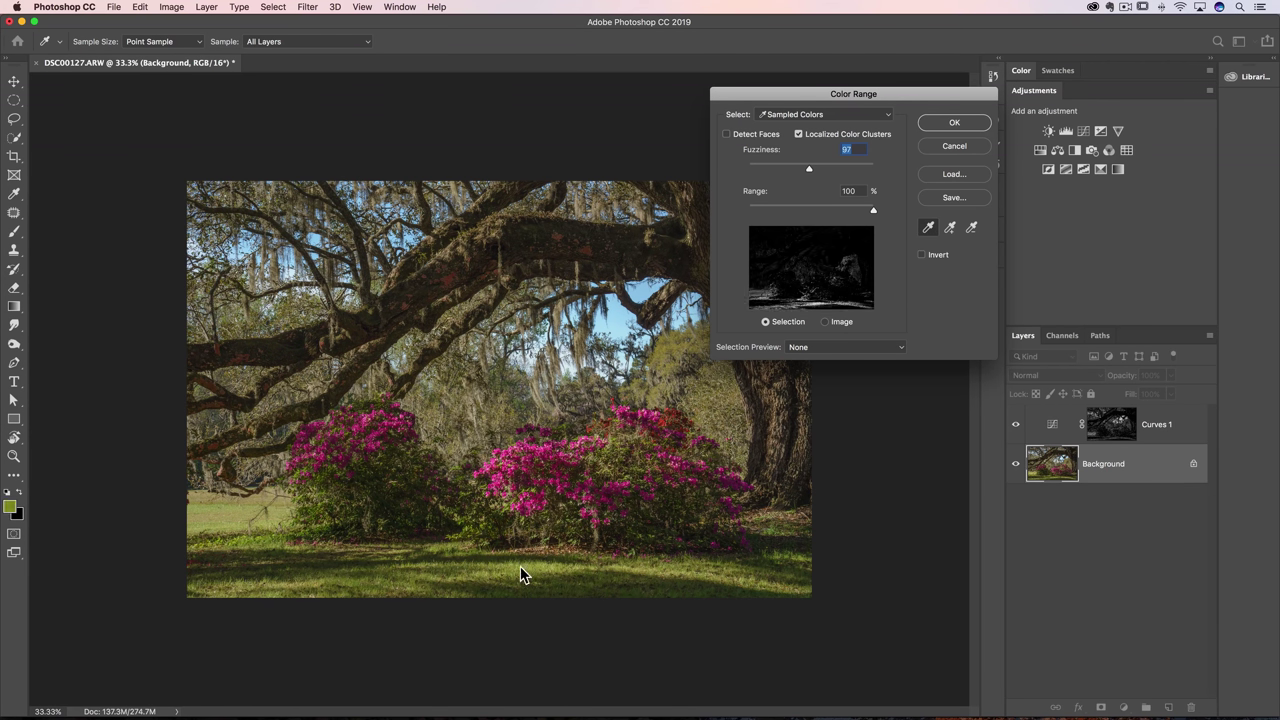
{"action": "mouse_move", "coordinate": [810, 170]}
{"action": "left_mouse_down"}
{"action": "mouse_move", "coordinate": [800, 173]}
{"action": "mouse_move", "coordinate": [822, 173]}
{"action": "mouse_move", "coordinate": [786, 175]}
{"action": "mouse_move", "coordinate": [850, 169]}
{"action": "mouse_move", "coordinate": [822, 170]}
{"action": "left_mouse_up"}
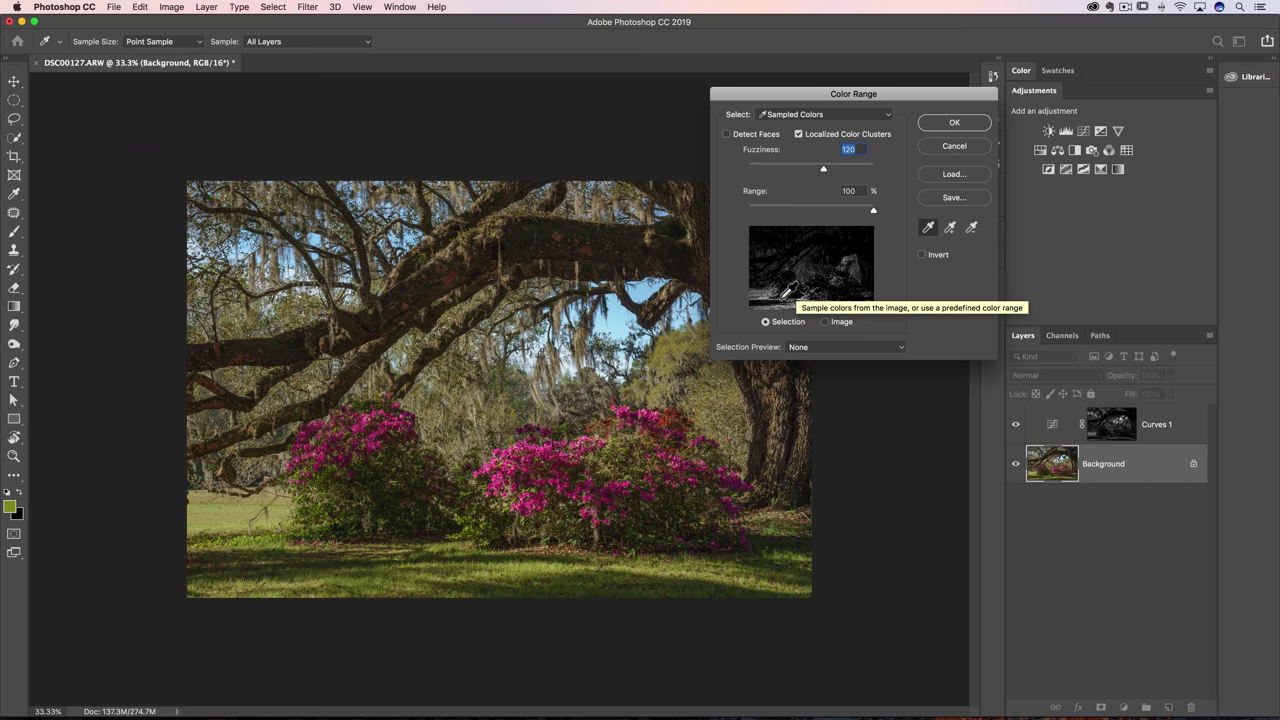
{"action": "left_click", "coordinate": [954, 124]}
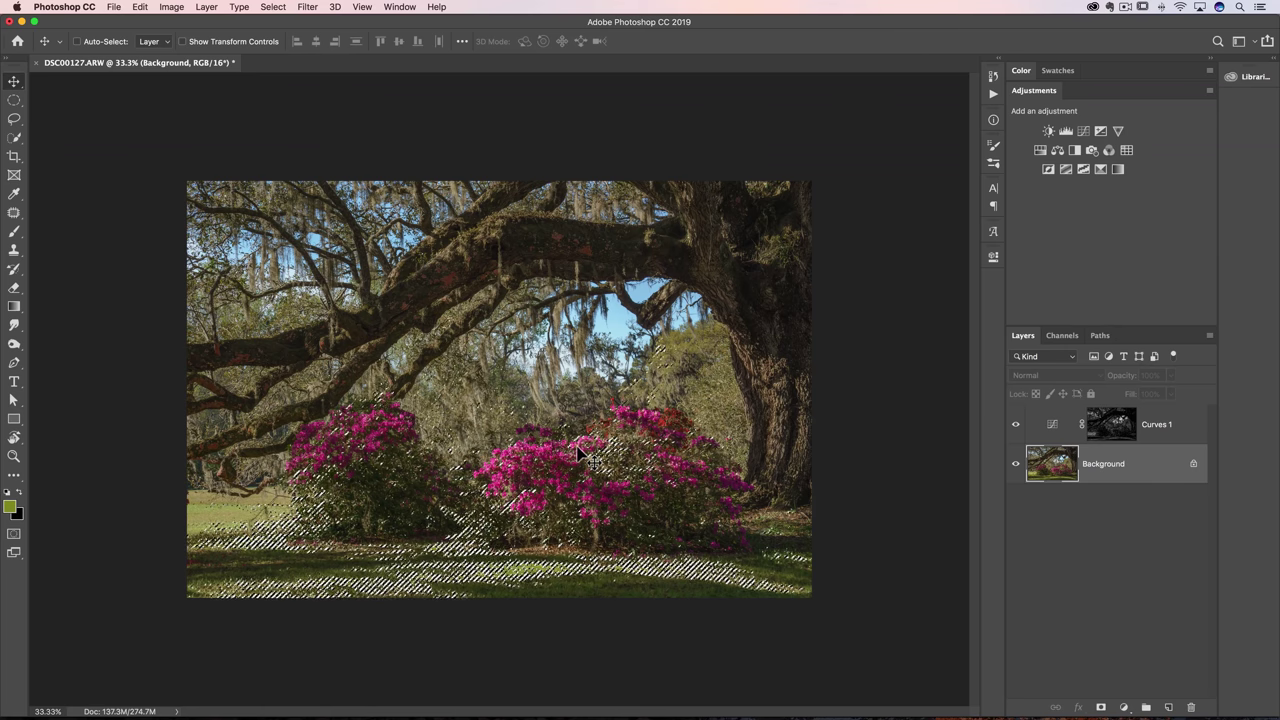
Add a Curves 2 layer masked to the greens and pull its midpoint down to 94/59.
{"action": "left_click", "coordinate": [1083, 132]}
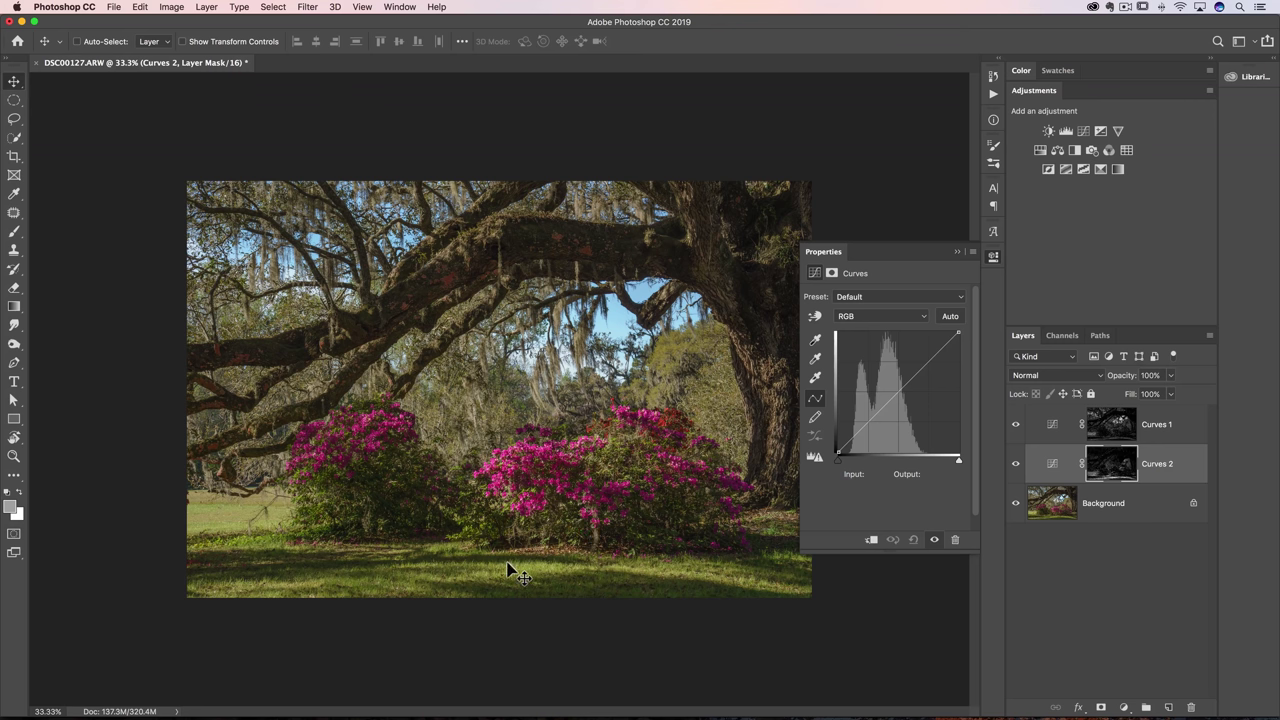
{"action": "left_click", "coordinate": [898, 380]}
{"action": "mouse_move", "coordinate": [898, 380]}
{"action": "left_mouse_down"}
{"action": "mouse_move", "coordinate": [884, 371]}
{"action": "mouse_move", "coordinate": [896, 398]}
{"action": "mouse_move", "coordinate": [880, 378]}
{"action": "mouse_move", "coordinate": [895, 404]}
{"action": "left_mouse_up"}
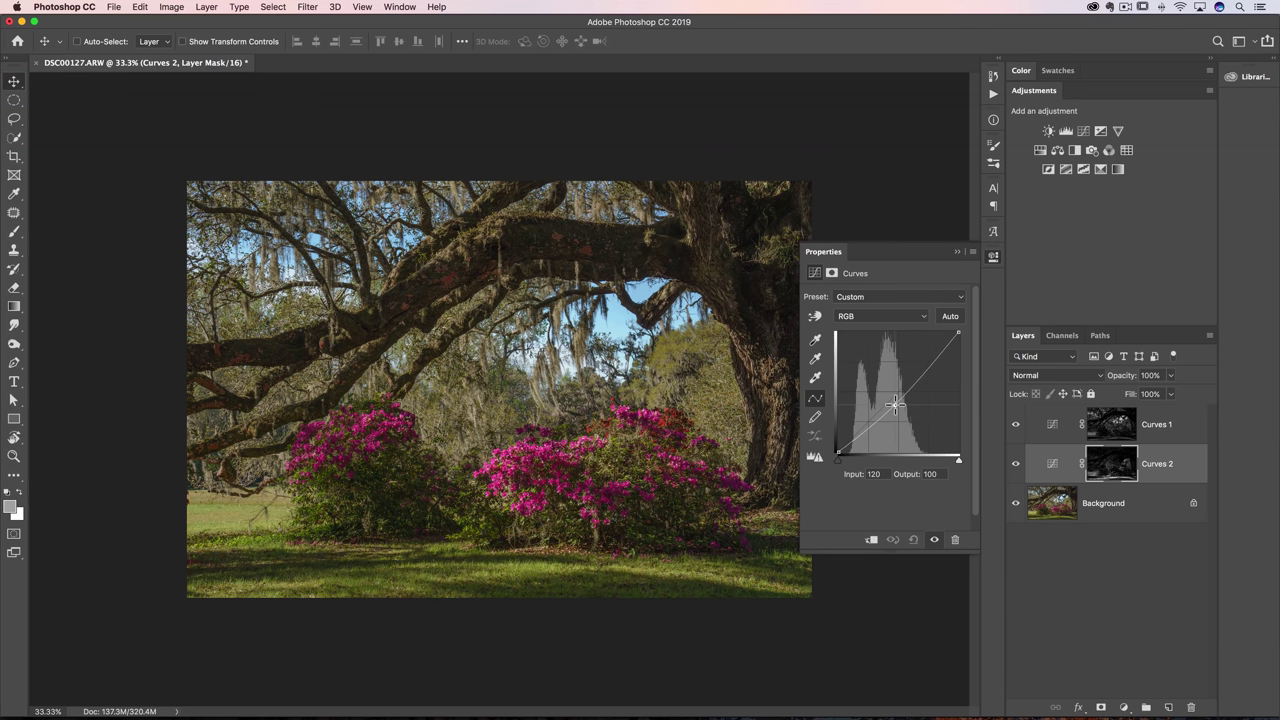
{"action": "left_click_drag", "start_coordinate": [895, 402], "coordinate": [894, 400]}
{"action": "left_click_drag", "start_coordinate": [894, 403], "coordinate": [882, 429]}
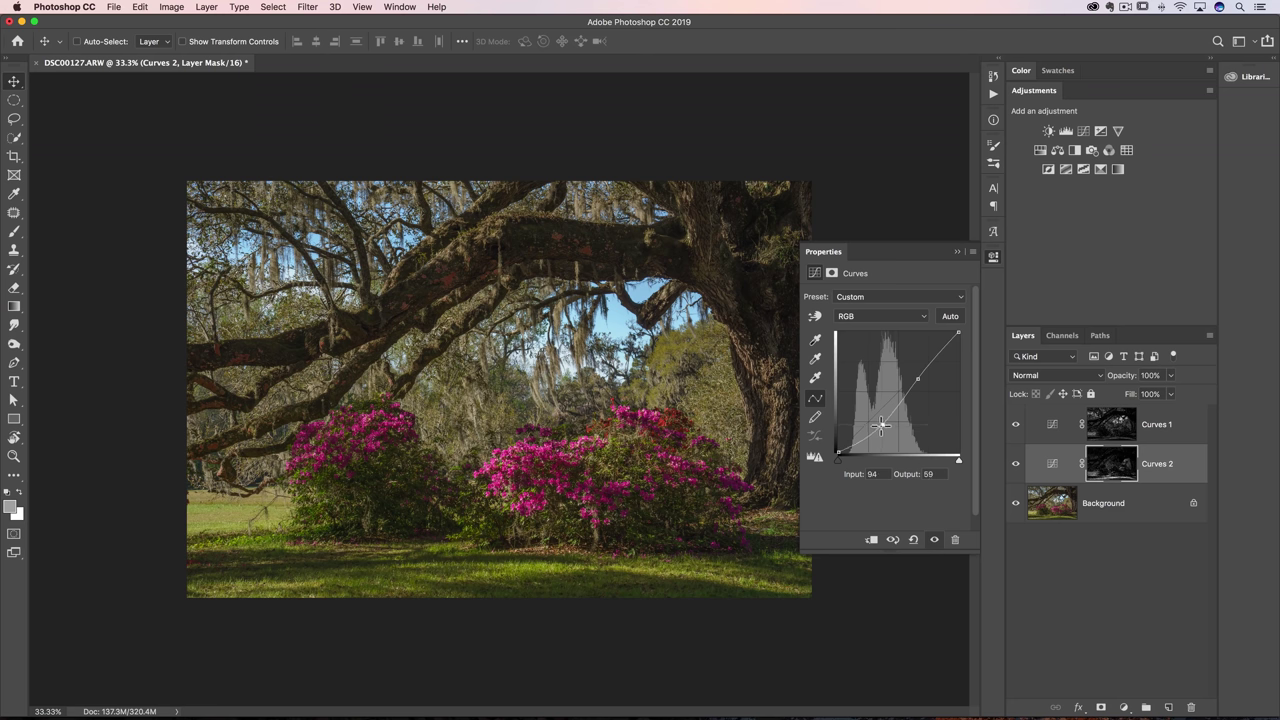
{"action": "left_click", "coordinate": [955, 252]}
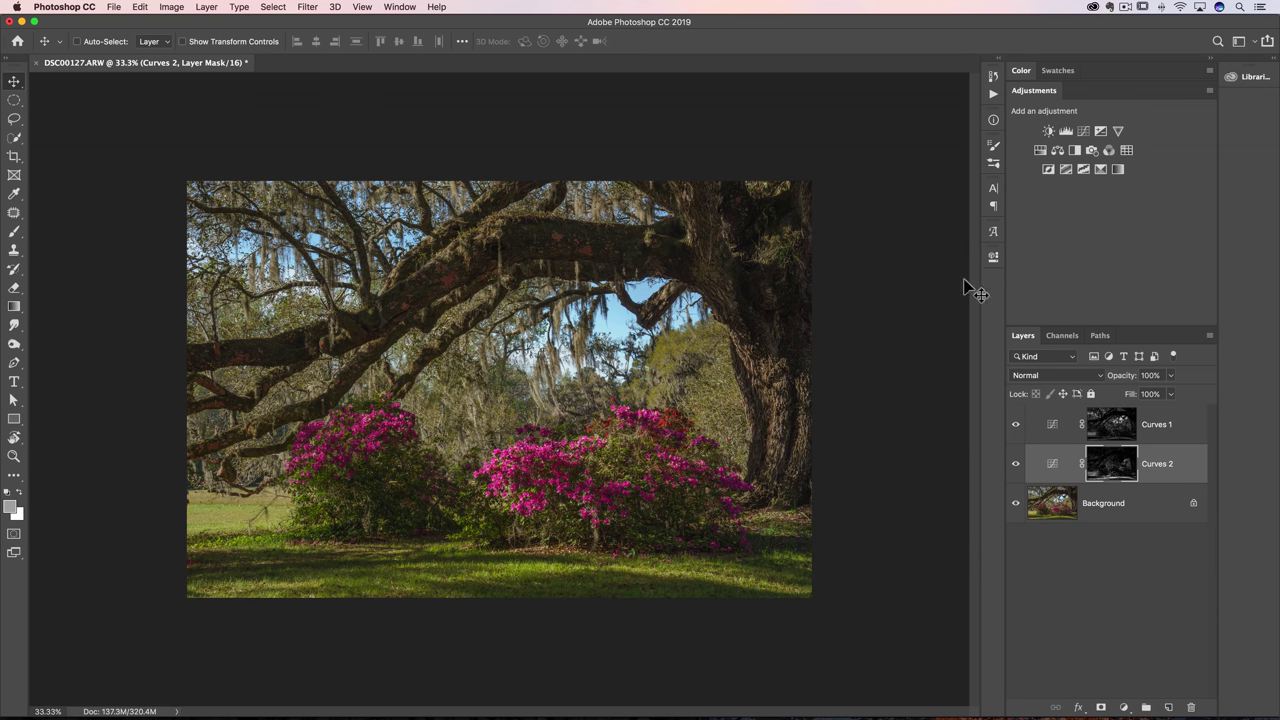
{"action": "left_click", "coordinate": [1016, 463]}
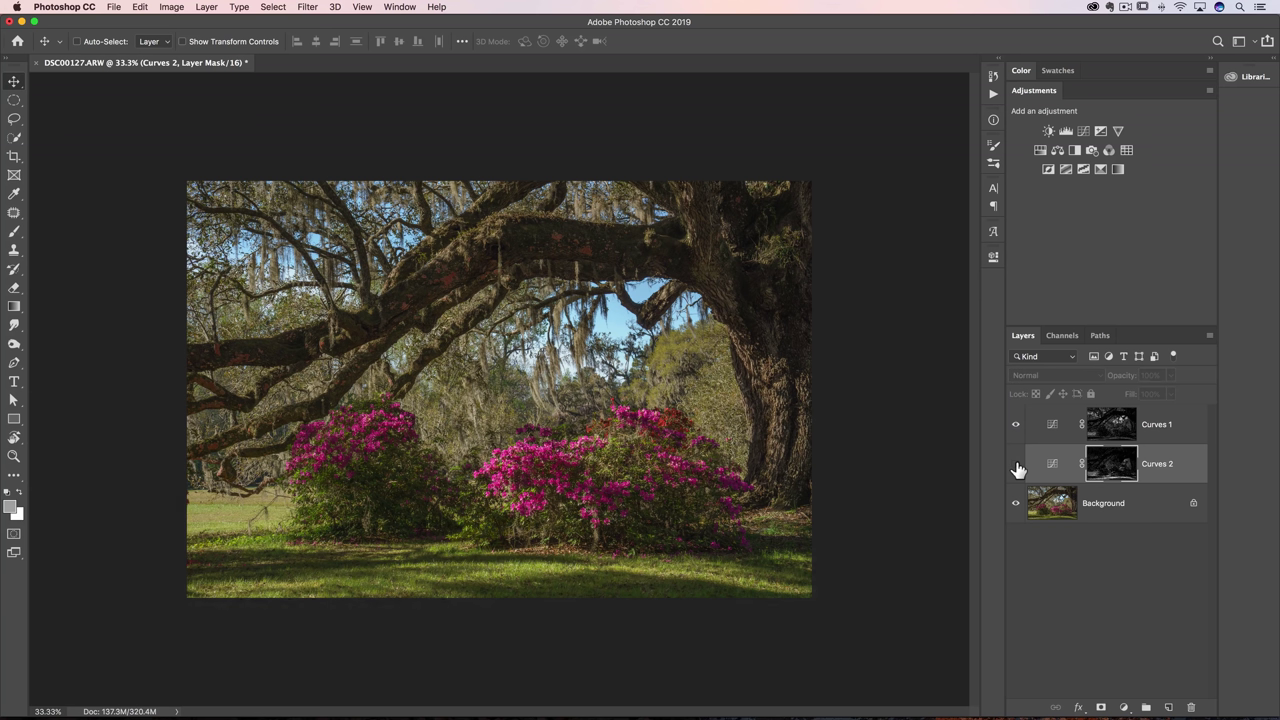
{"action": "left_click", "coordinate": [1016, 466]}
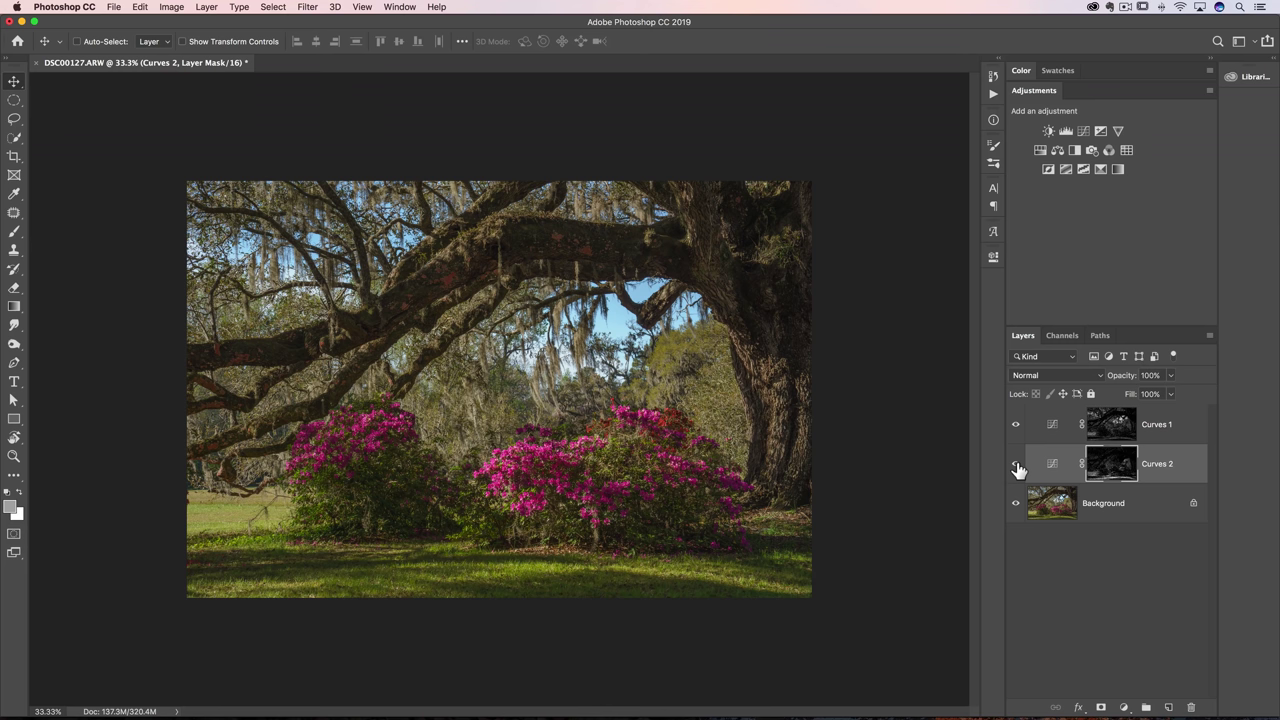
{"action": "left_click", "coordinate": [1016, 465]}
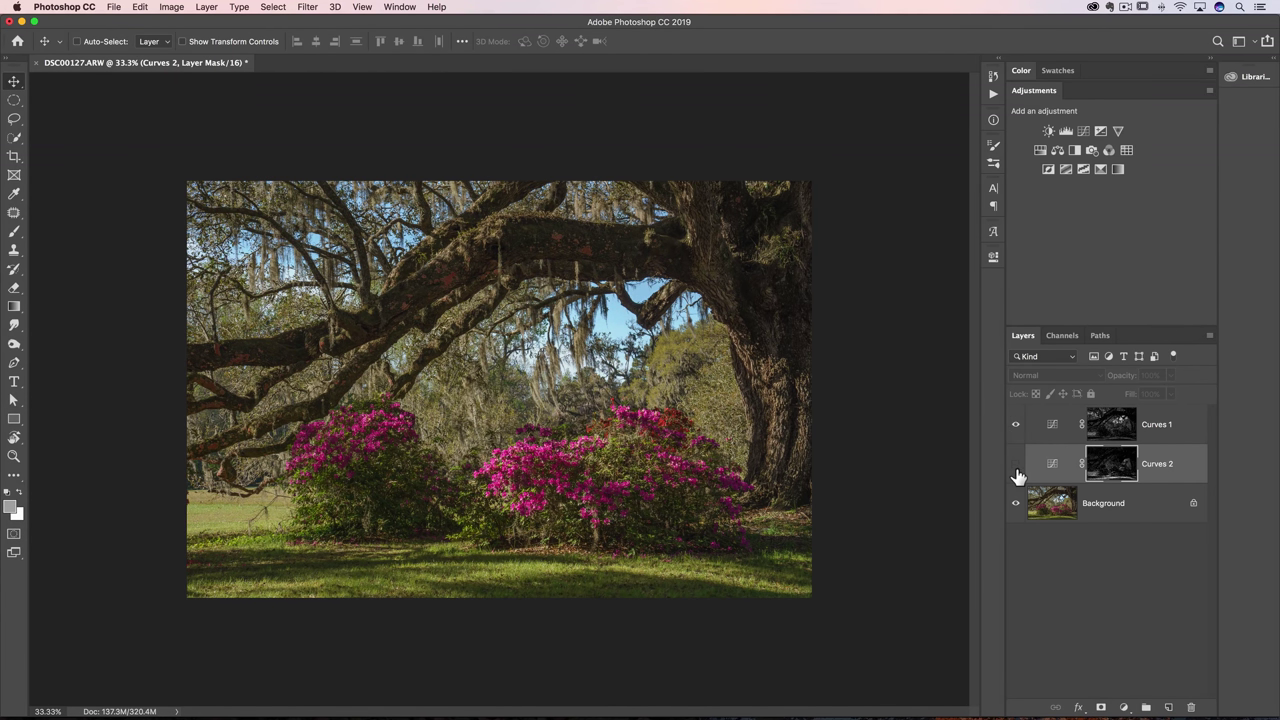
{"action": "left_click", "coordinate": [1016, 464]}
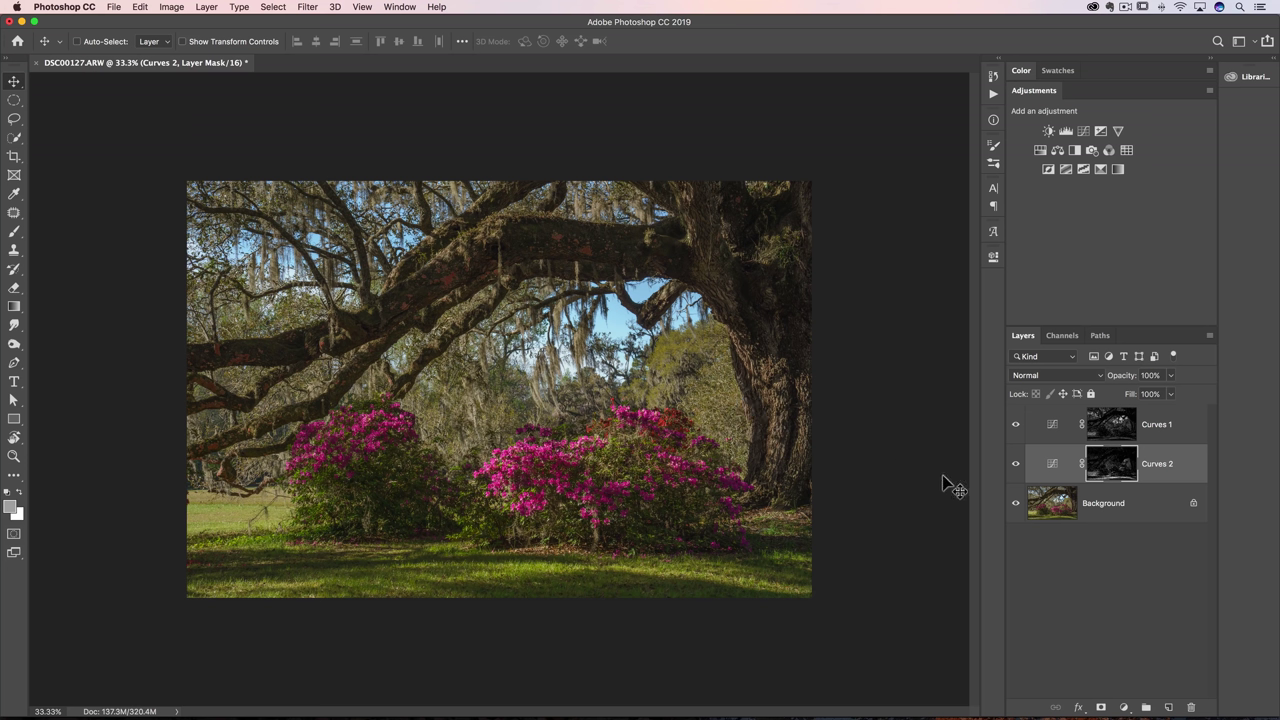
Lower the Curves 1 point slightly to input 84, output 61.
{"action": "left_click", "coordinate": [1052, 426]}
{"action": "double_click", "coordinate": [1052, 426]}
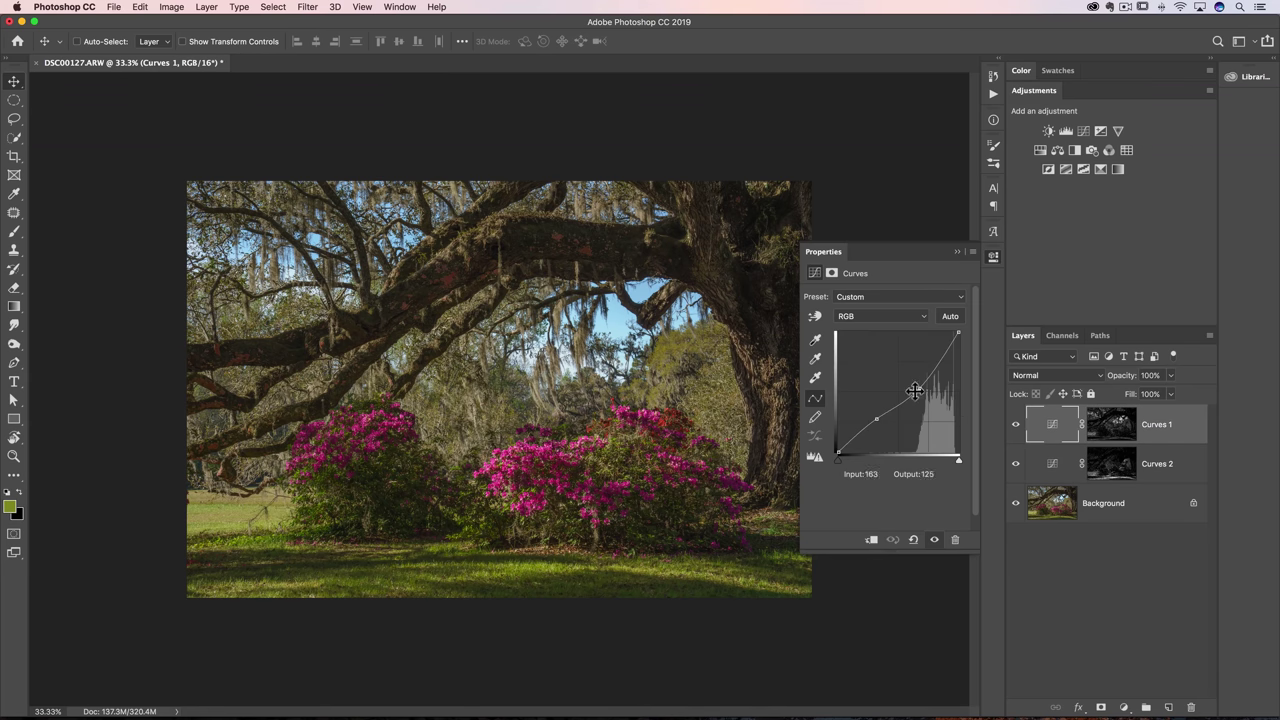
{"action": "left_click_drag", "start_coordinate": [917, 383], "coordinate": [920, 397]}
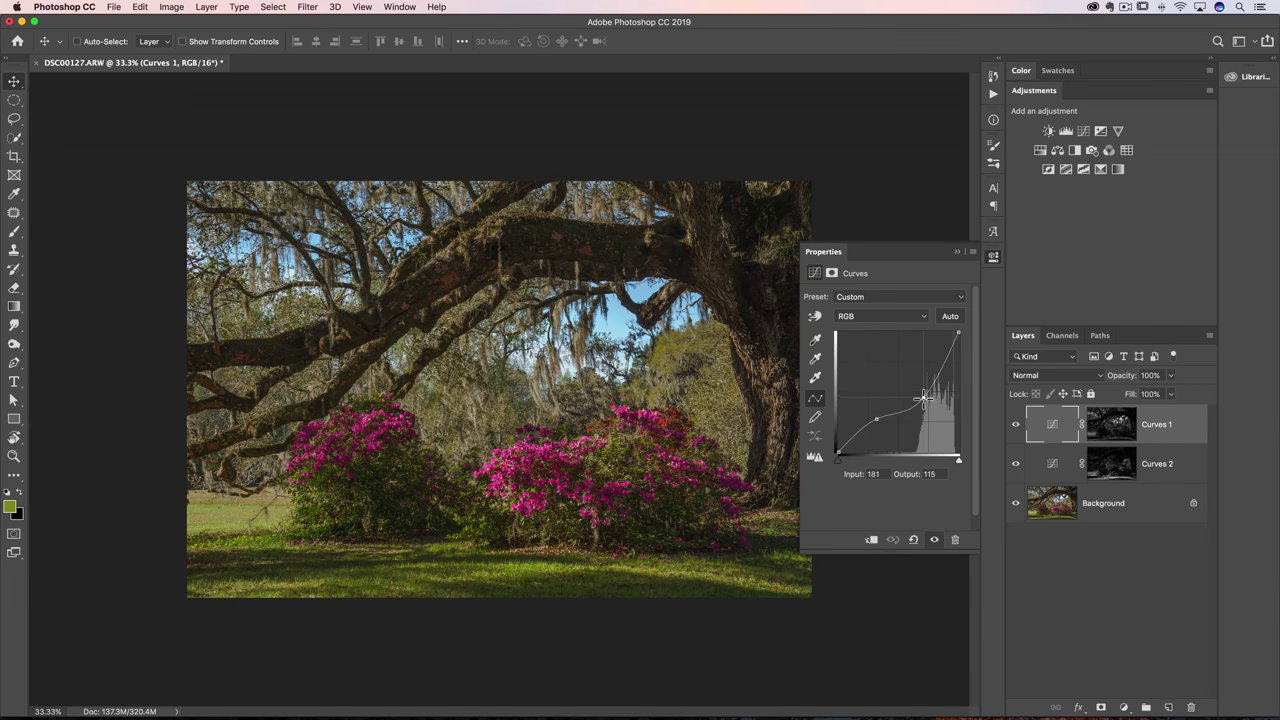
{"action": "left_click", "coordinate": [876, 418]}
{"action": "left_click", "coordinate": [956, 252]}
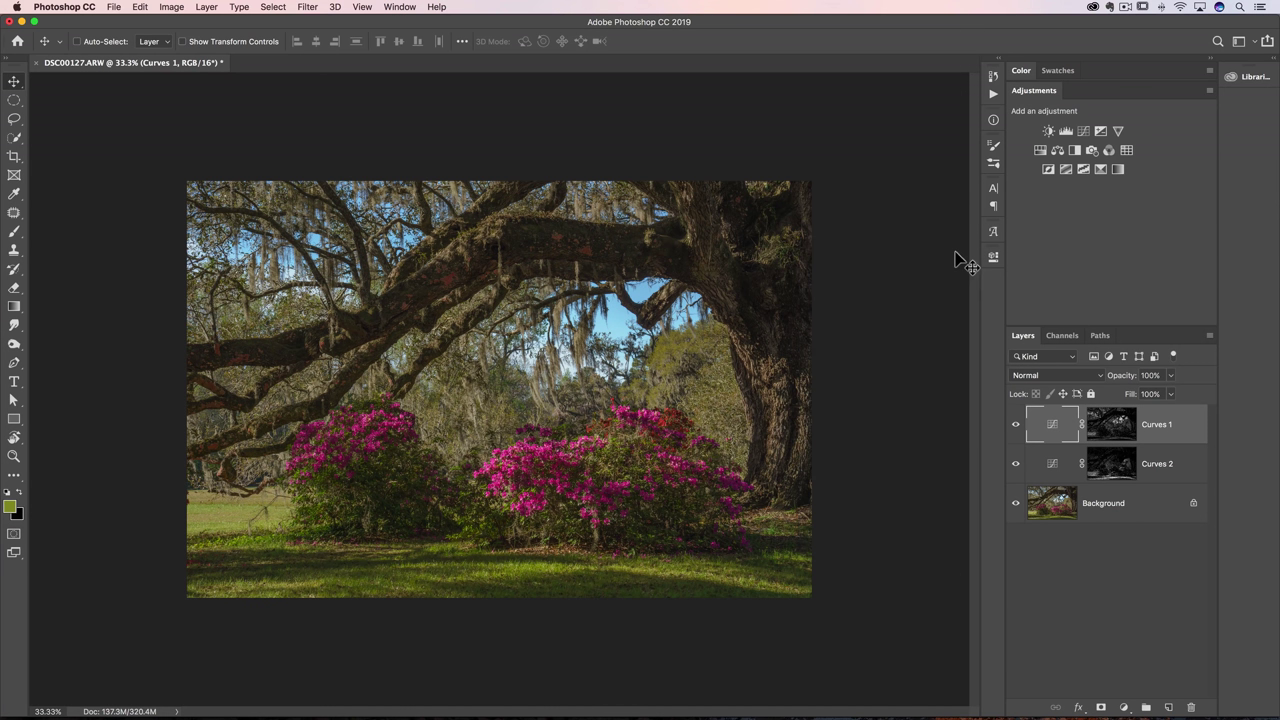
Pull the Curves 2 point down to input 98, output 56 to darken shadows.
{"action": "left_click", "coordinate": [1048, 460]}
{"action": "double_click", "coordinate": [1051, 460]}
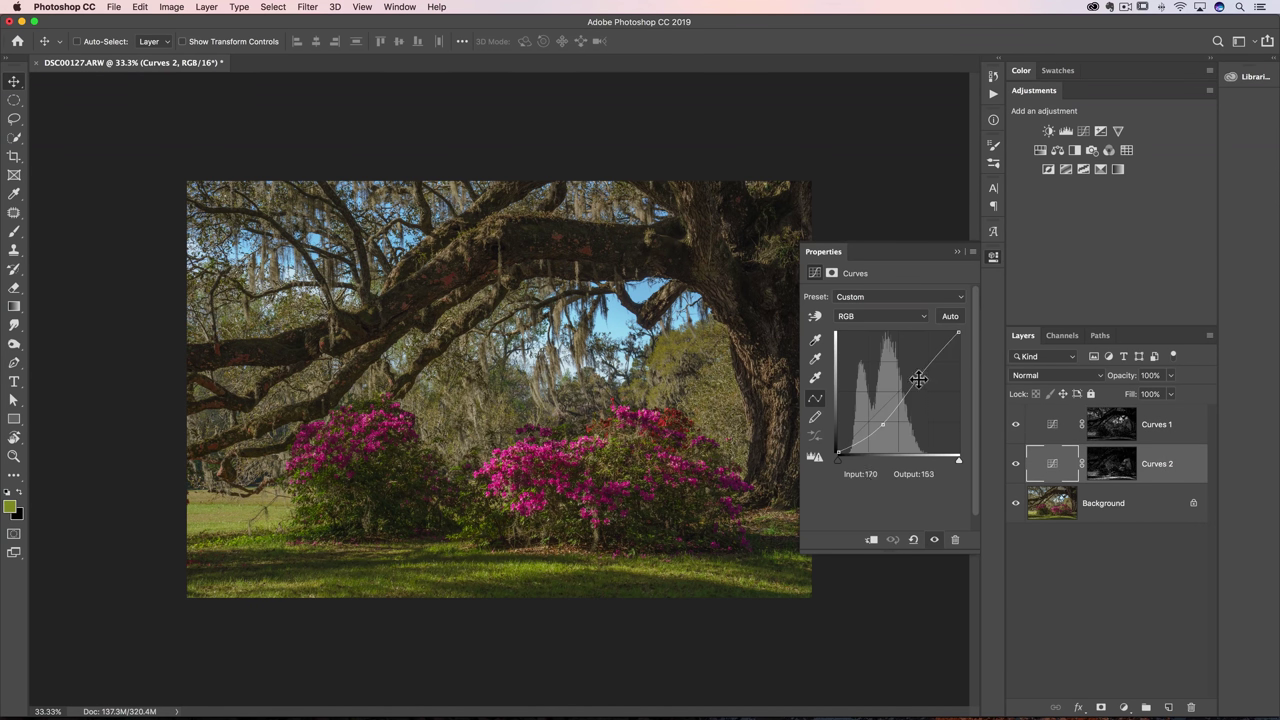
{"action": "left_click_drag", "start_coordinate": [885, 422], "coordinate": [888, 424]}
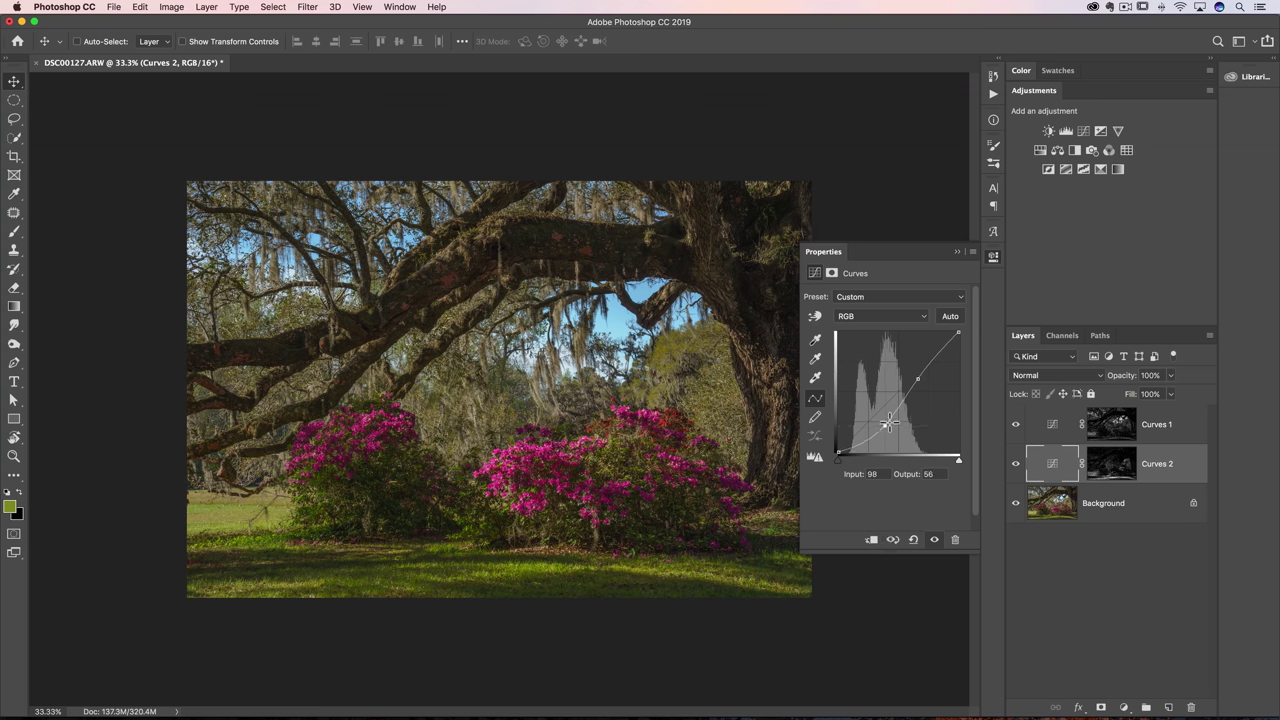
{"action": "left_click", "coordinate": [957, 252]}
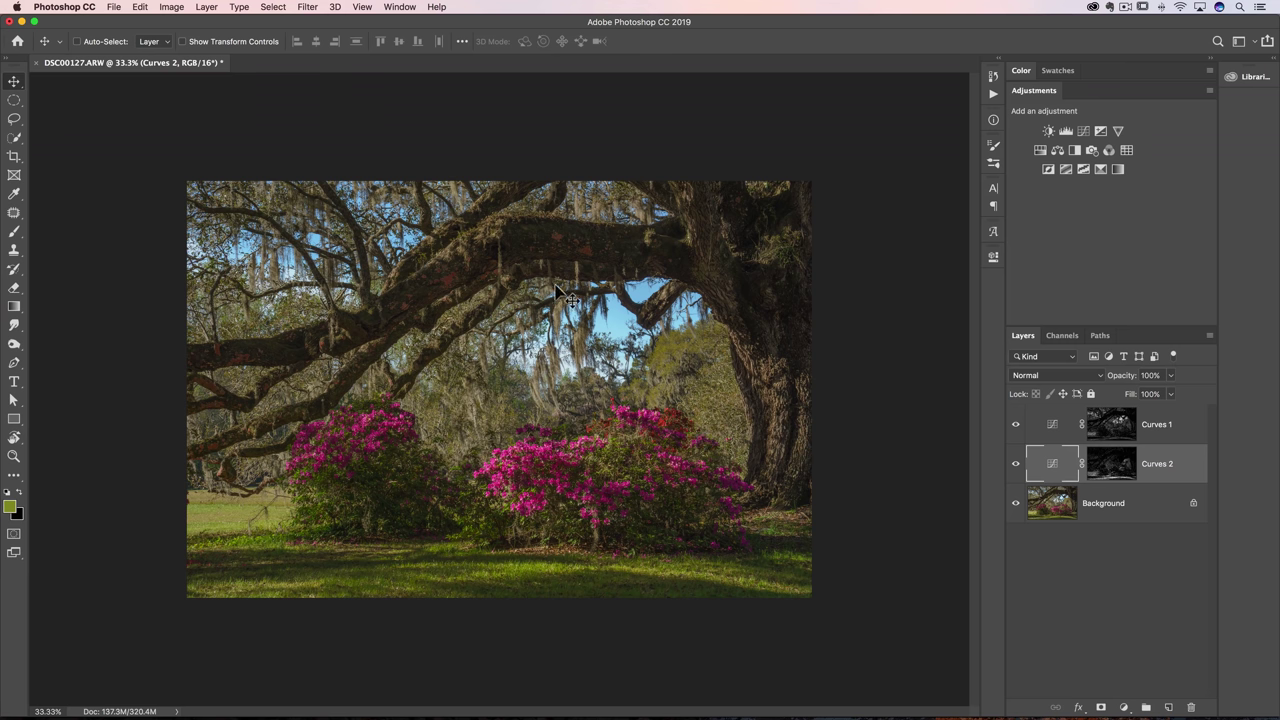
Save the image as DSC00127-Edit.tif and switch over to Lightroom Classic.
{"action": "left_click", "coordinate": [115, 8]}
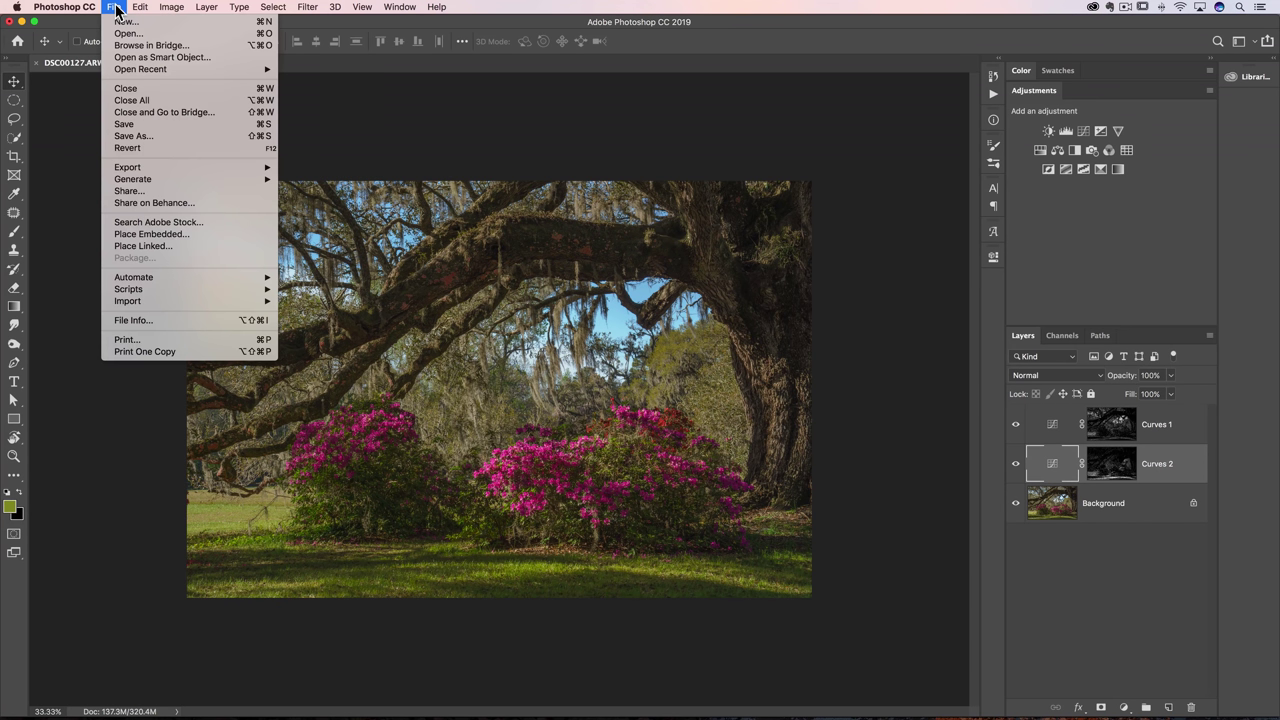
{"action": "left_click", "coordinate": [124, 124]}
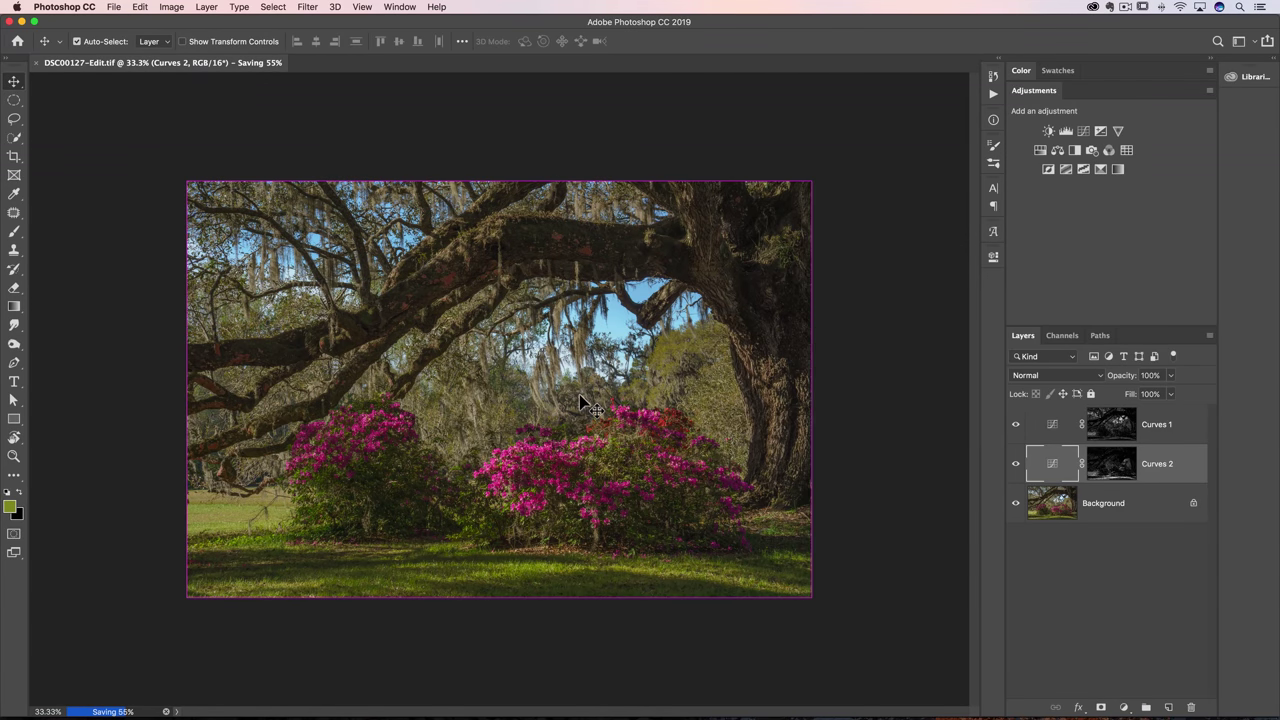
{"action": "key", "text": "super+Tab"}
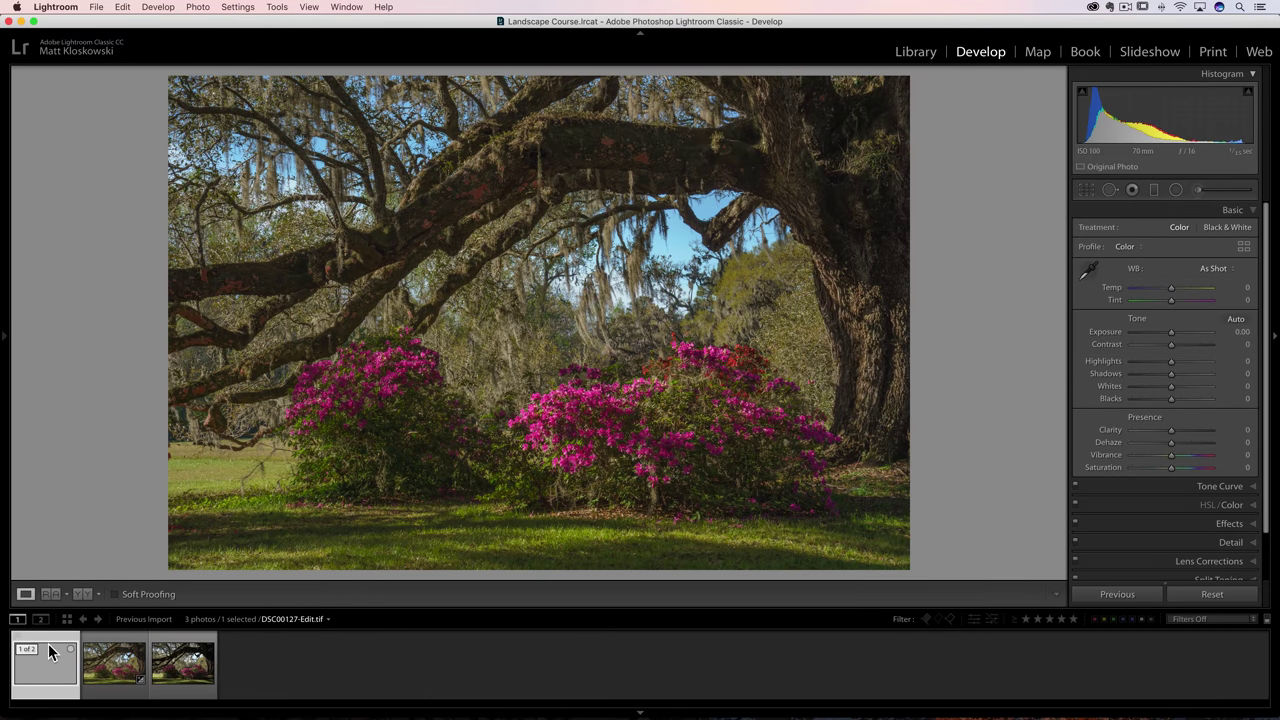
On DSC00127-Edit.tif, set Shadows to +14 and Temp to +5.
{"action": "key", "text": "Right"}
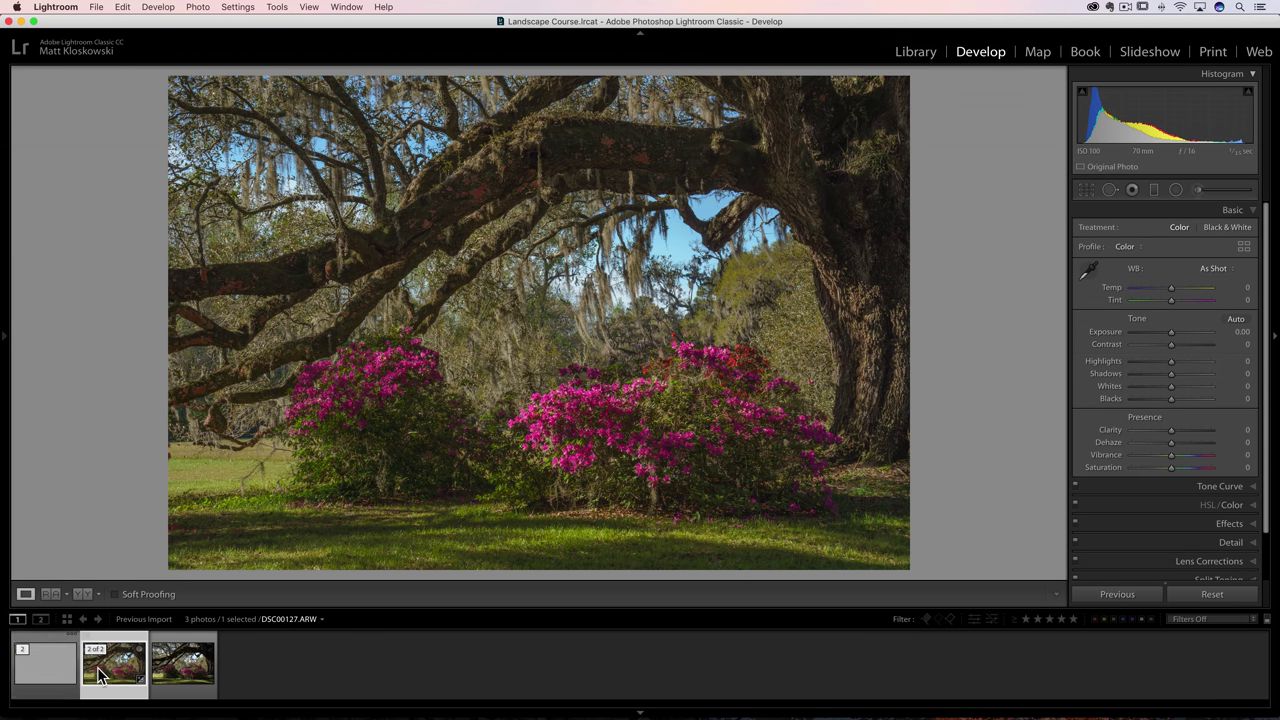
{"action": "left_click", "coordinate": [43, 676]}
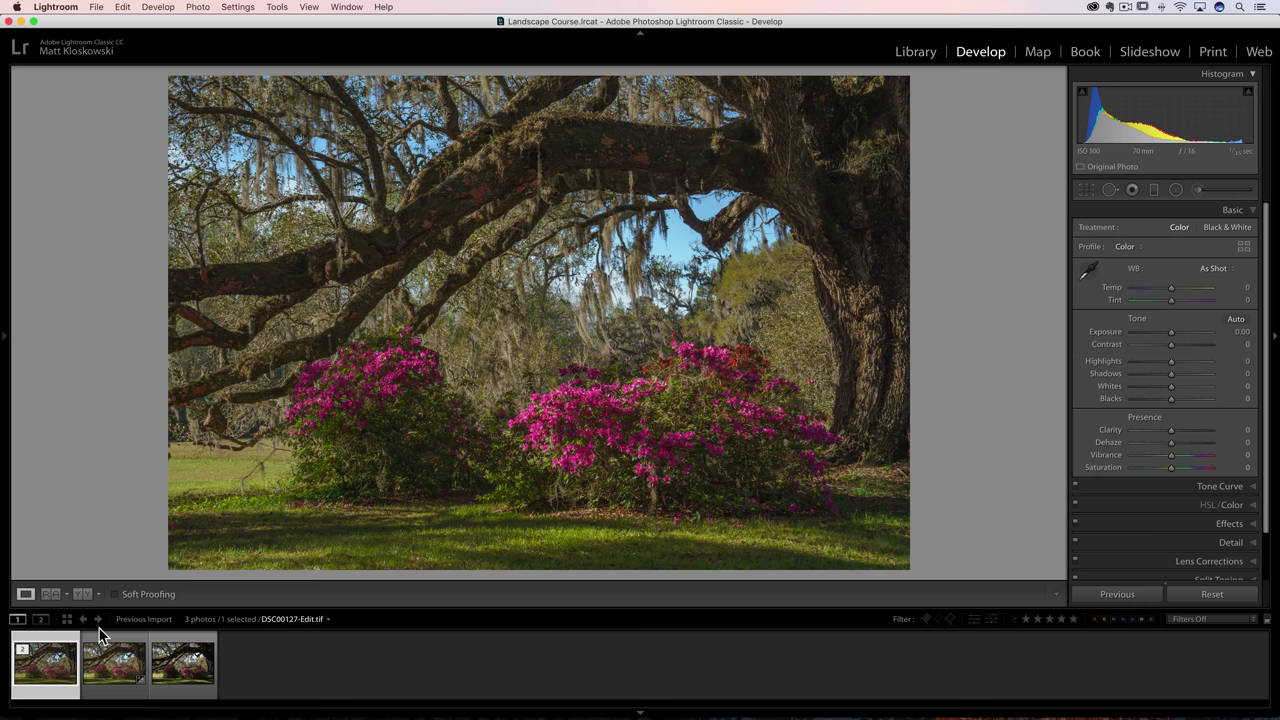
{"action": "mouse_move", "coordinate": [1173, 373]}
{"action": "left_mouse_down"}
{"action": "mouse_move", "coordinate": [1199, 375]}
{"action": "mouse_move", "coordinate": [1176, 374]}
{"action": "left_mouse_up"}
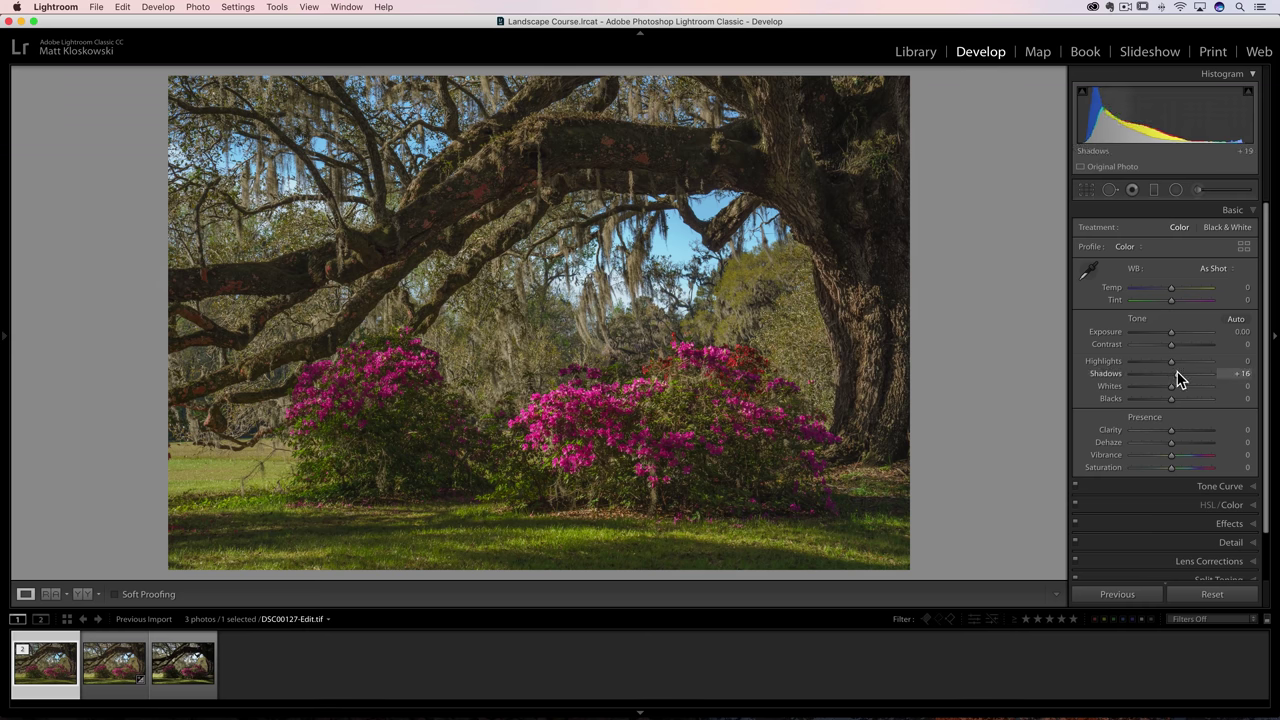
{"action": "left_click_drag", "start_coordinate": [1171, 288], "coordinate": [1173, 288]}
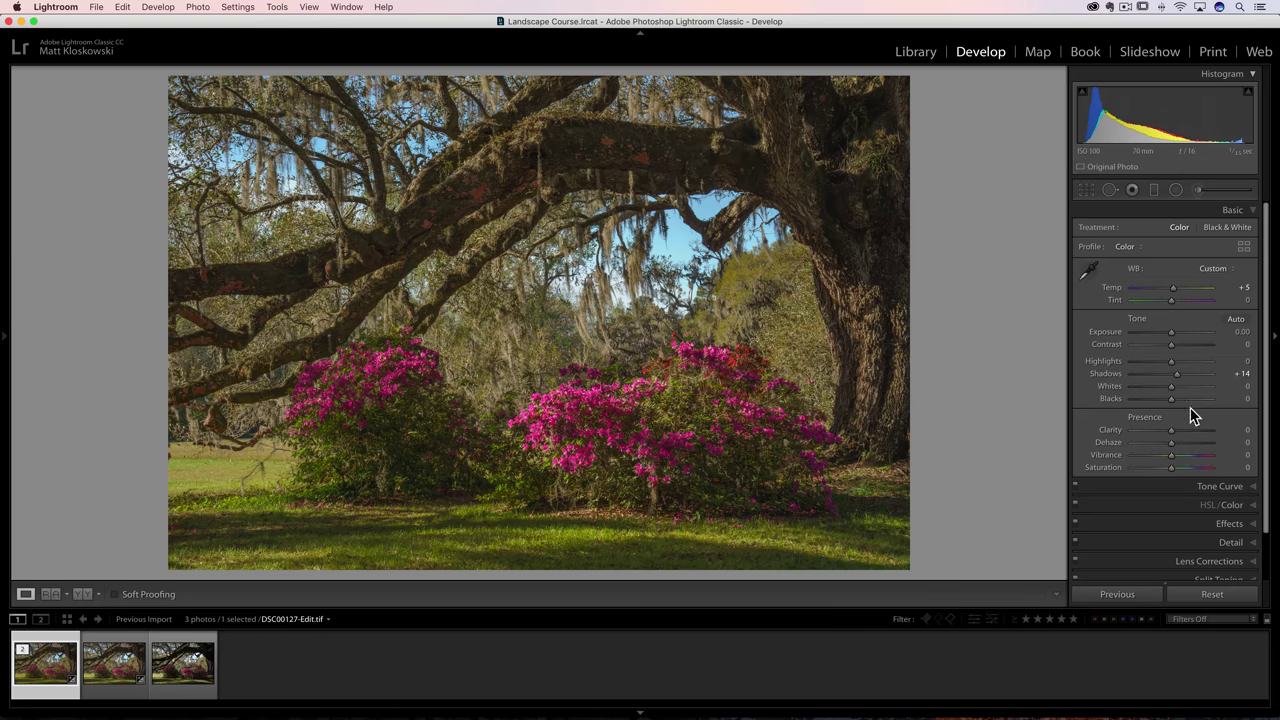
{"action": "left_click", "coordinate": [1243, 247]}
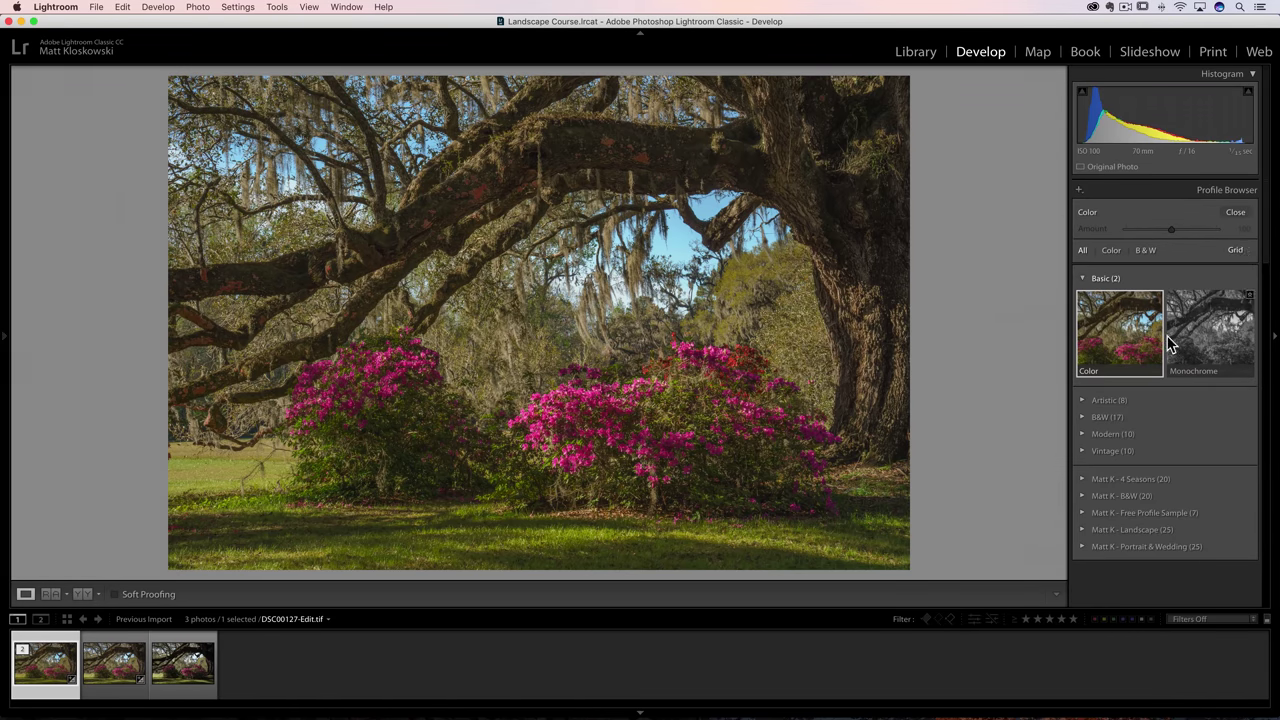
{"action": "left_click", "coordinate": [1083, 401]}
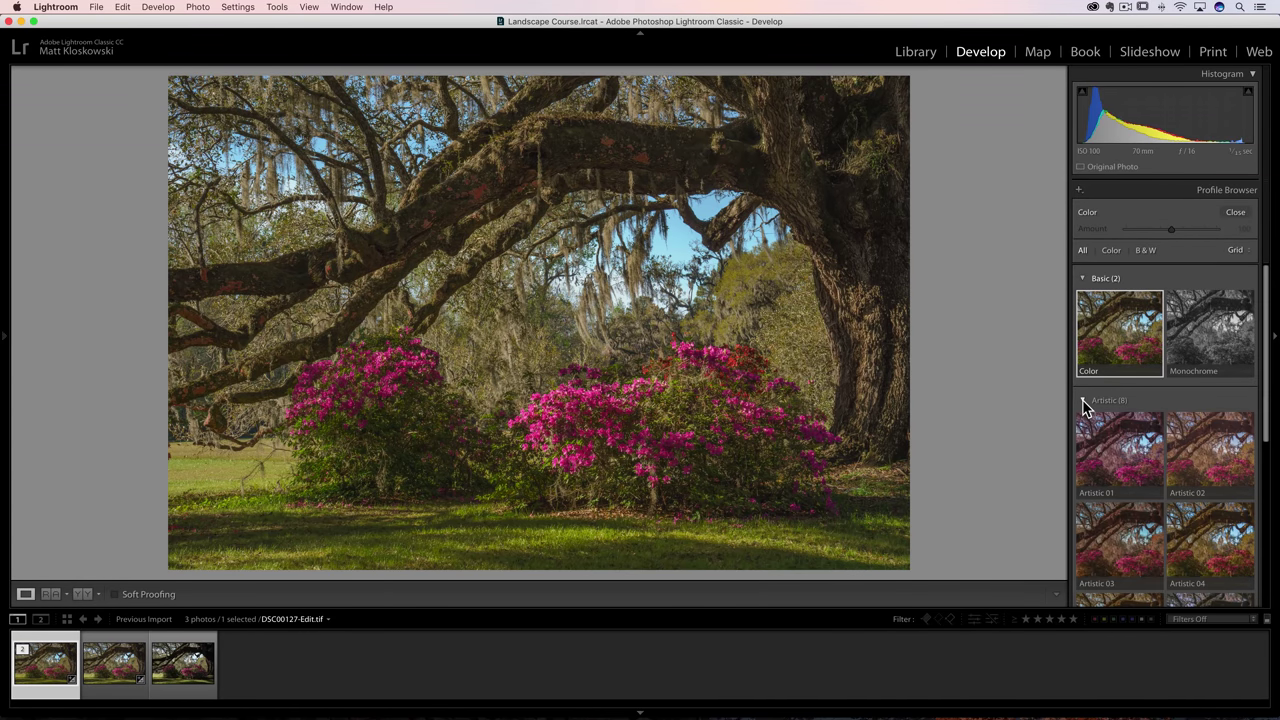
{"action": "scroll", "coordinate": [1104, 345], "scroll_direction": "down", "scroll_amount": 5}
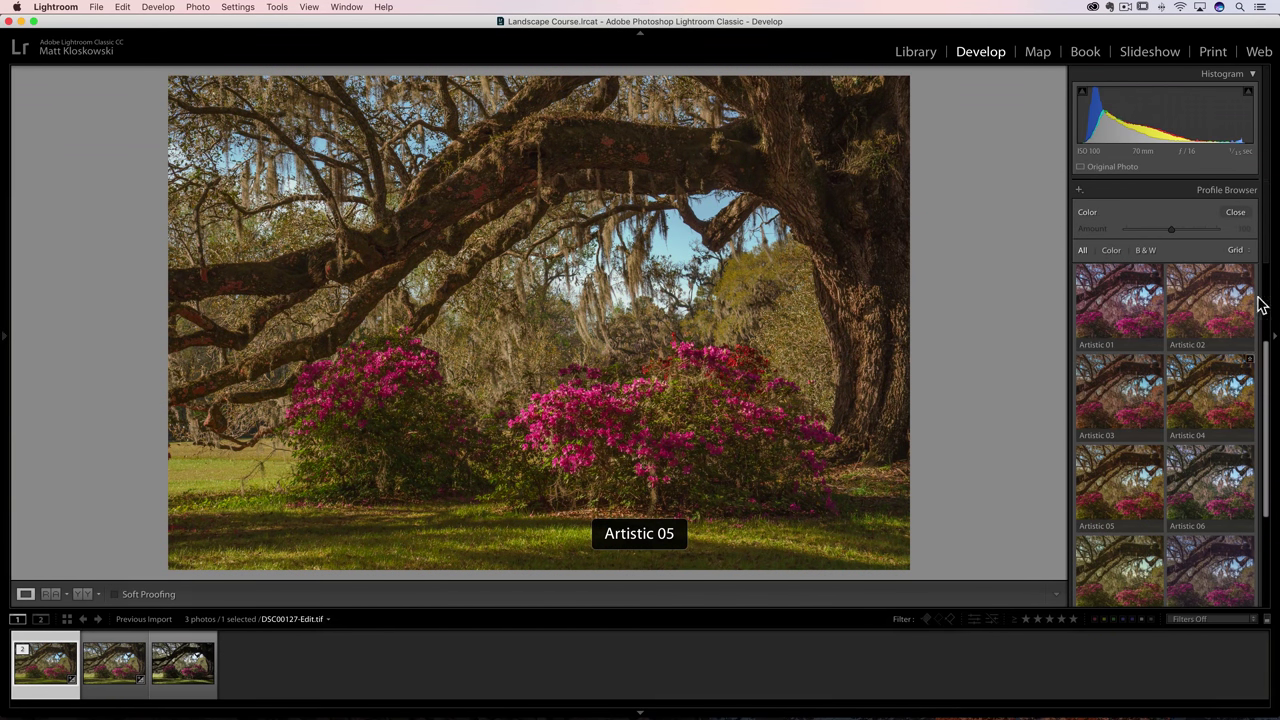
{"action": "left_click", "coordinate": [1236, 212]}
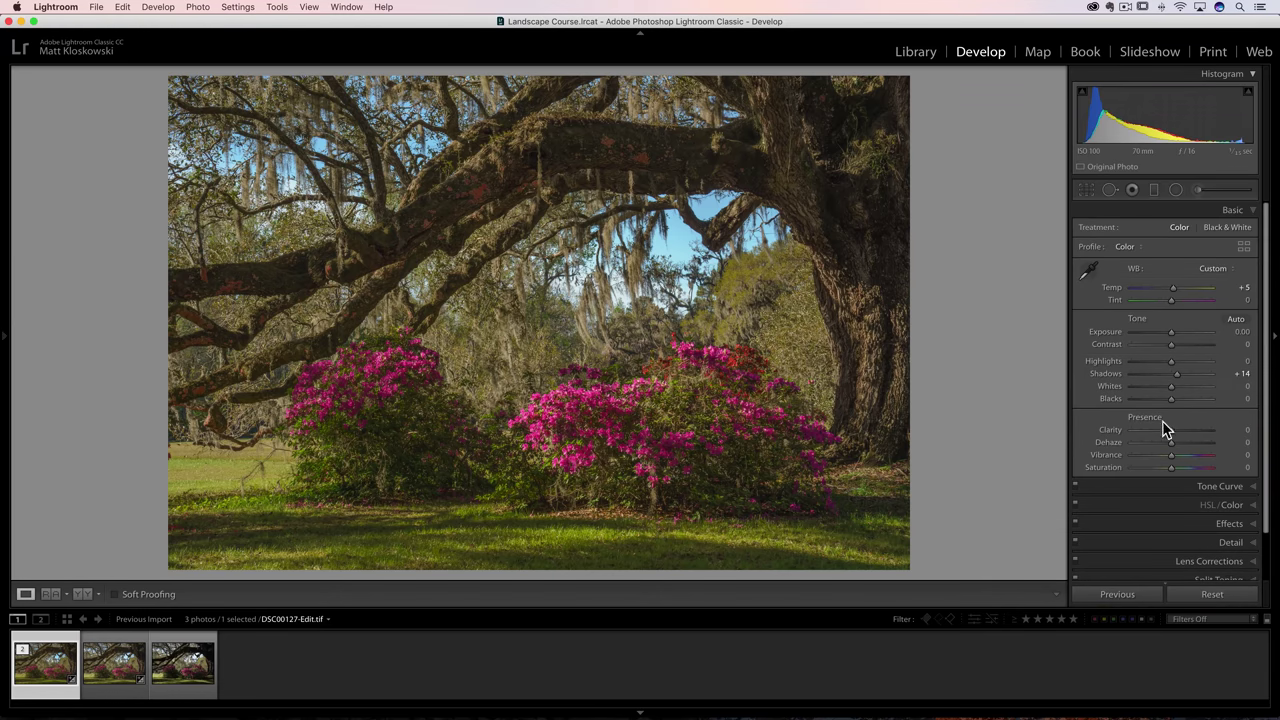
Apply a post-crop vignette with Amount -14 and Feather 100.
{"action": "scroll", "coordinate": [1180, 455], "scroll_direction": "down", "scroll_amount": 2}
{"action": "left_click", "coordinate": [1229, 490]}
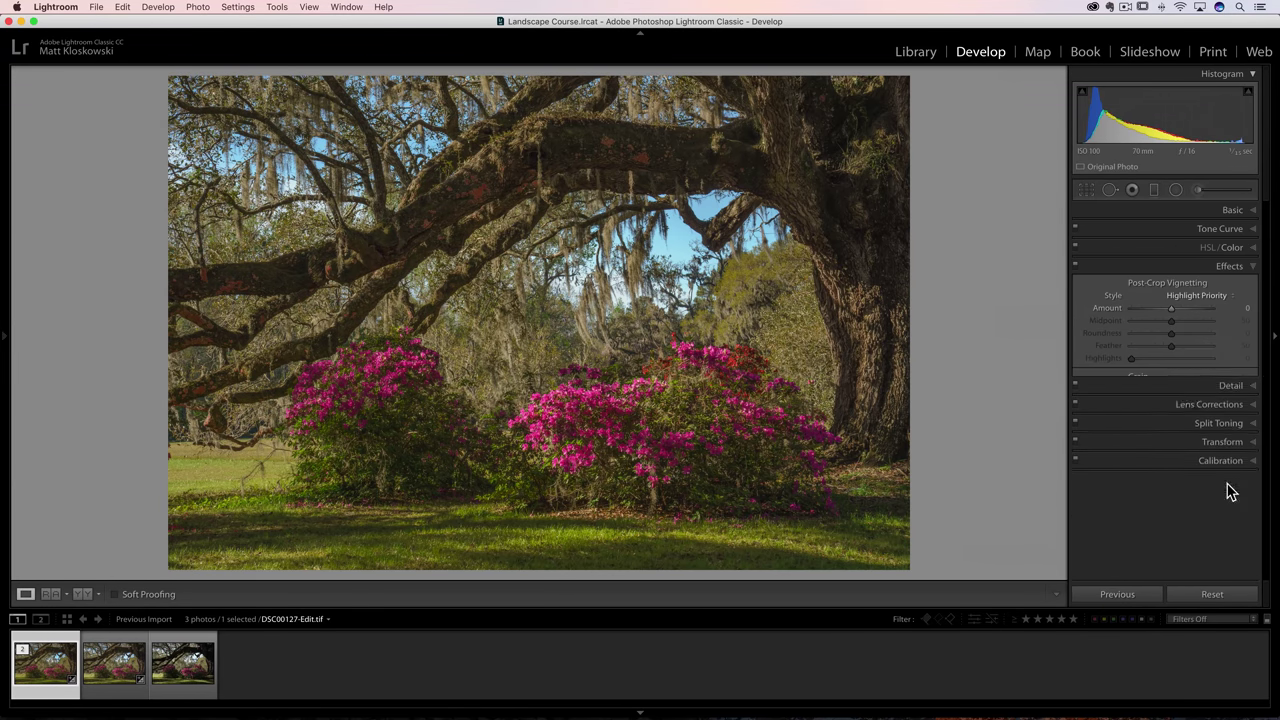
{"action": "left_click_drag", "start_coordinate": [1171, 309], "coordinate": [1219, 345]}
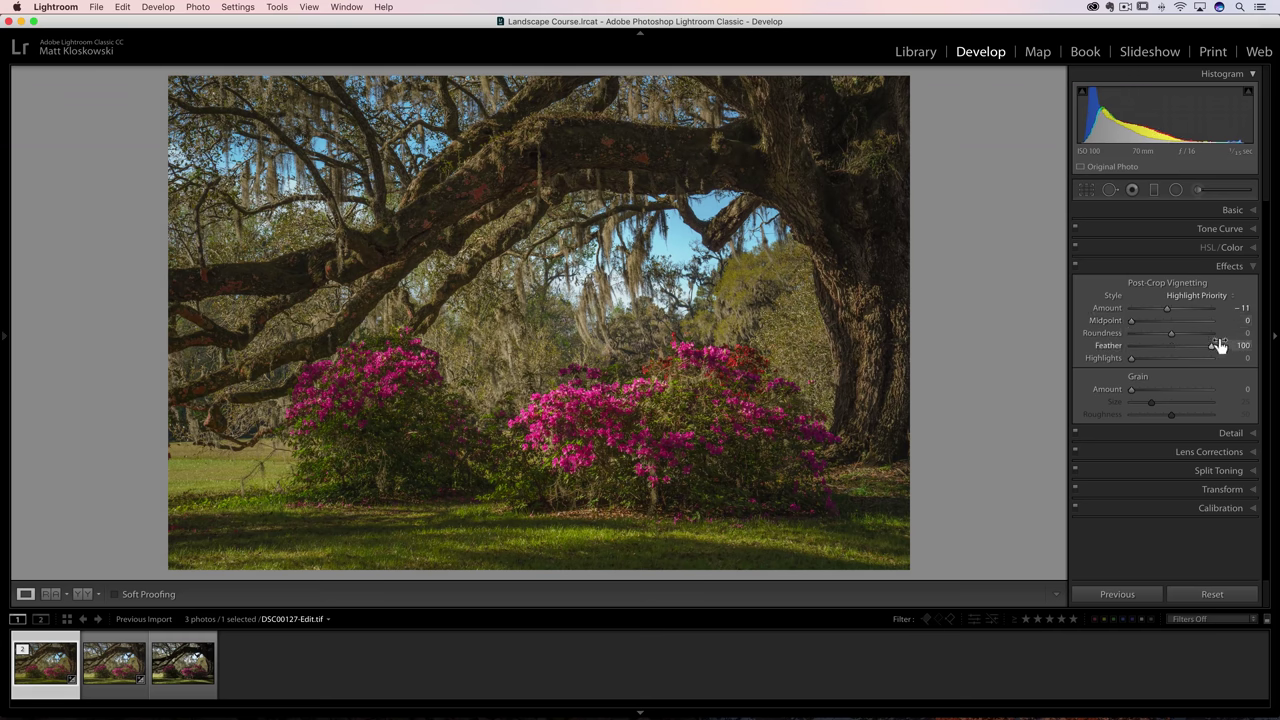
{"action": "left_click_drag", "start_coordinate": [1167, 313], "coordinate": [1169, 315]}
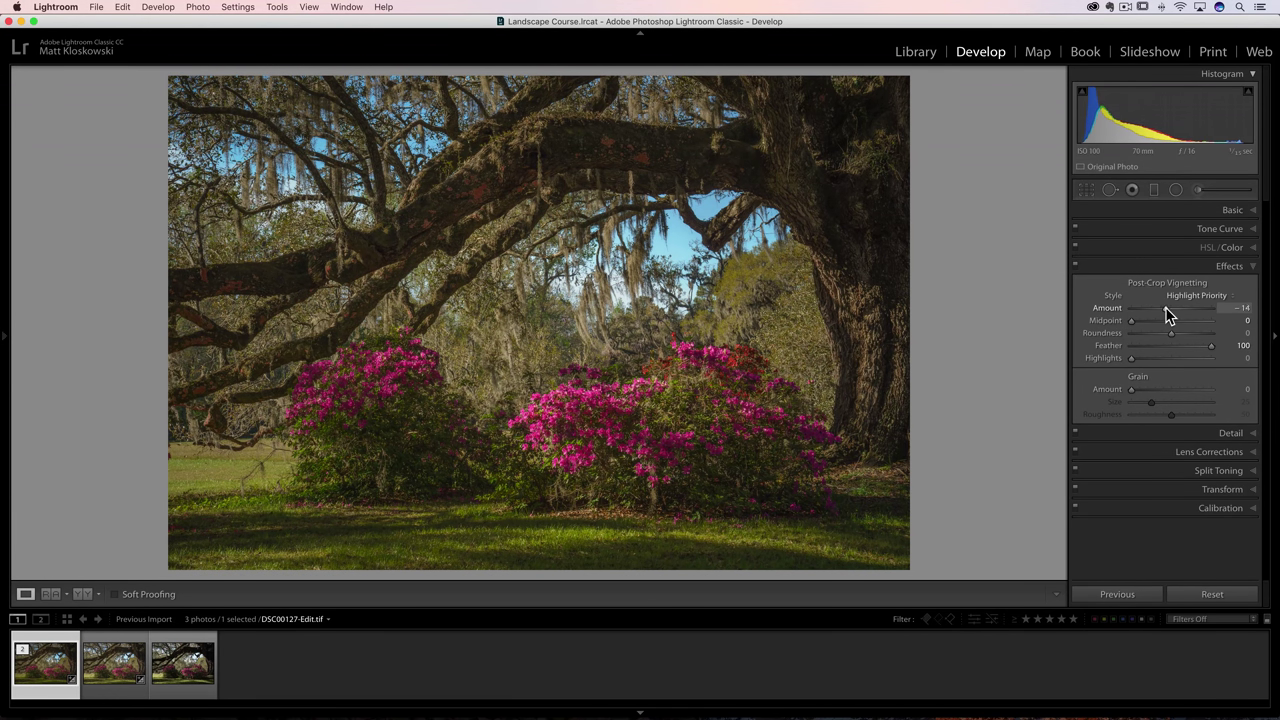
{"action": "left_click", "coordinate": [1220, 431]}
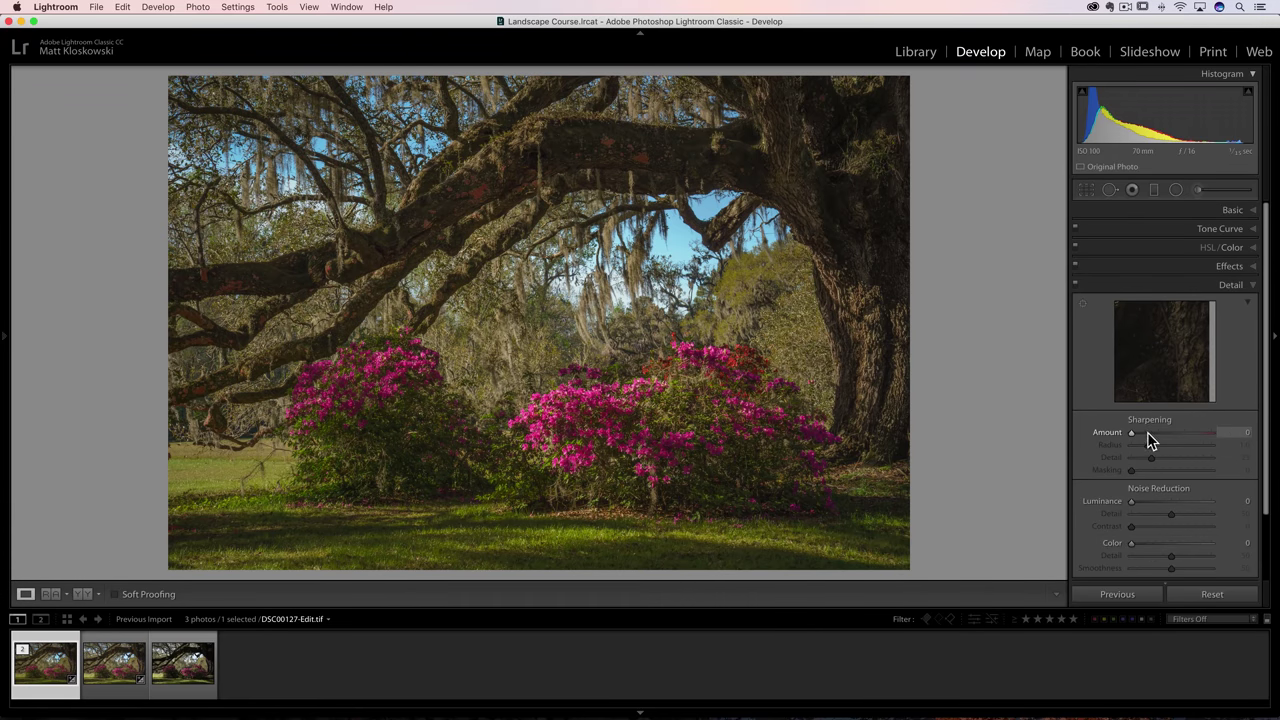
Raise the Sharpening Amount to 79, keeping Radius 1.0 and Detail 25.
{"action": "mouse_move", "coordinate": [1146, 434]}
{"action": "left_mouse_down"}
{"action": "mouse_move", "coordinate": [1163, 434]}
{"action": "mouse_move", "coordinate": [826, 429]}
{"action": "mouse_move", "coordinate": [1156, 437]}
{"action": "left_mouse_up"}
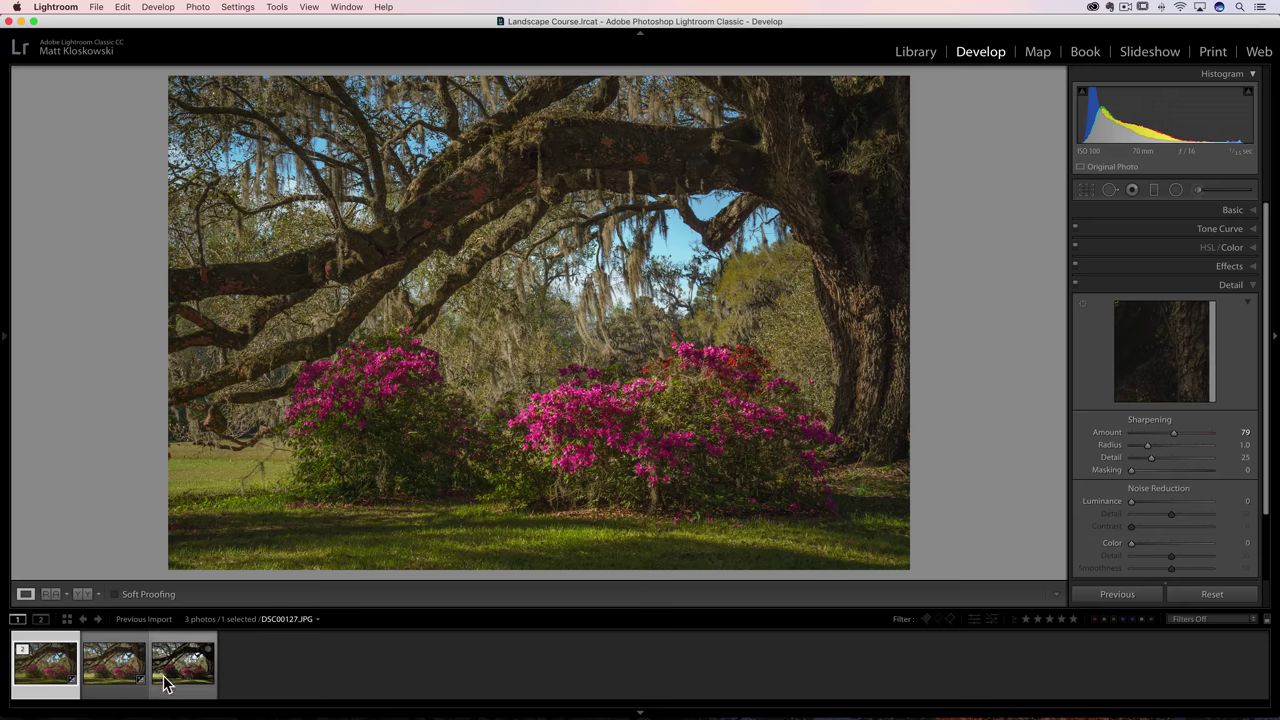
Return to DSC00127-Edit.tif and set its Clarity to +27 in the Basic panel.
{"action": "left_click", "coordinate": [114, 664]}
{"action": "left_click", "coordinate": [1207, 598]}
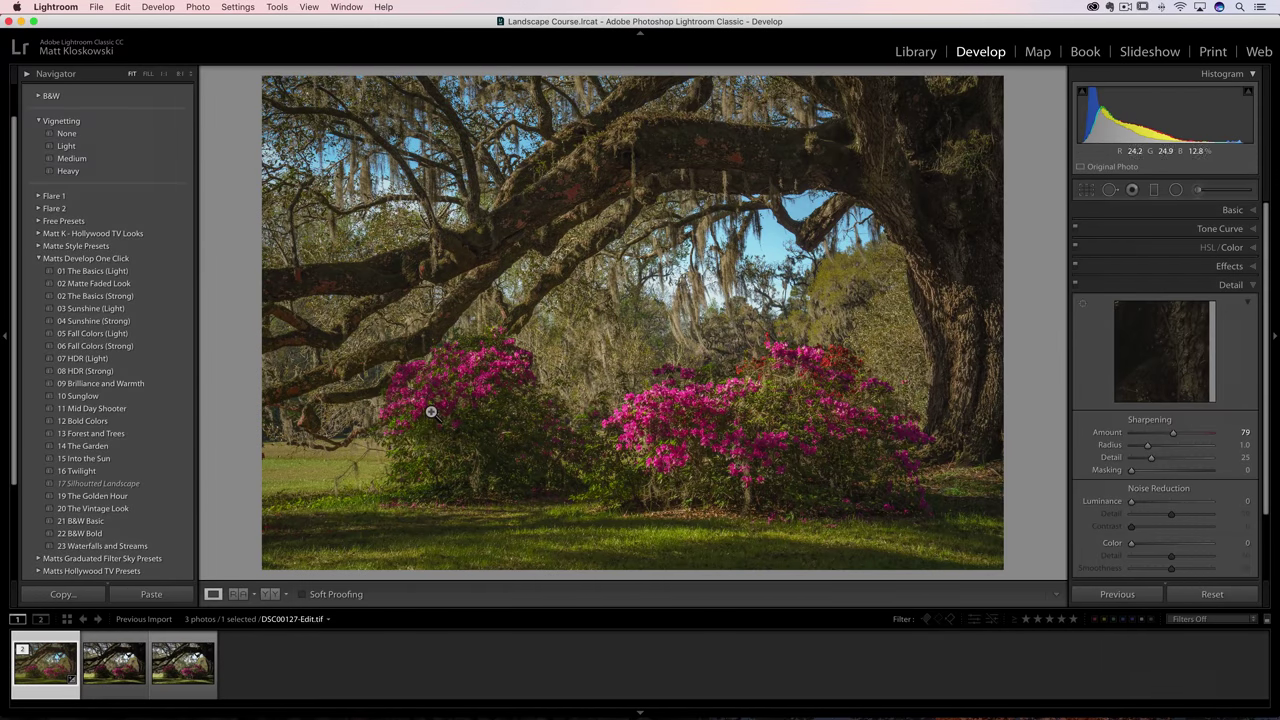
{"action": "left_click", "coordinate": [1229, 211]}
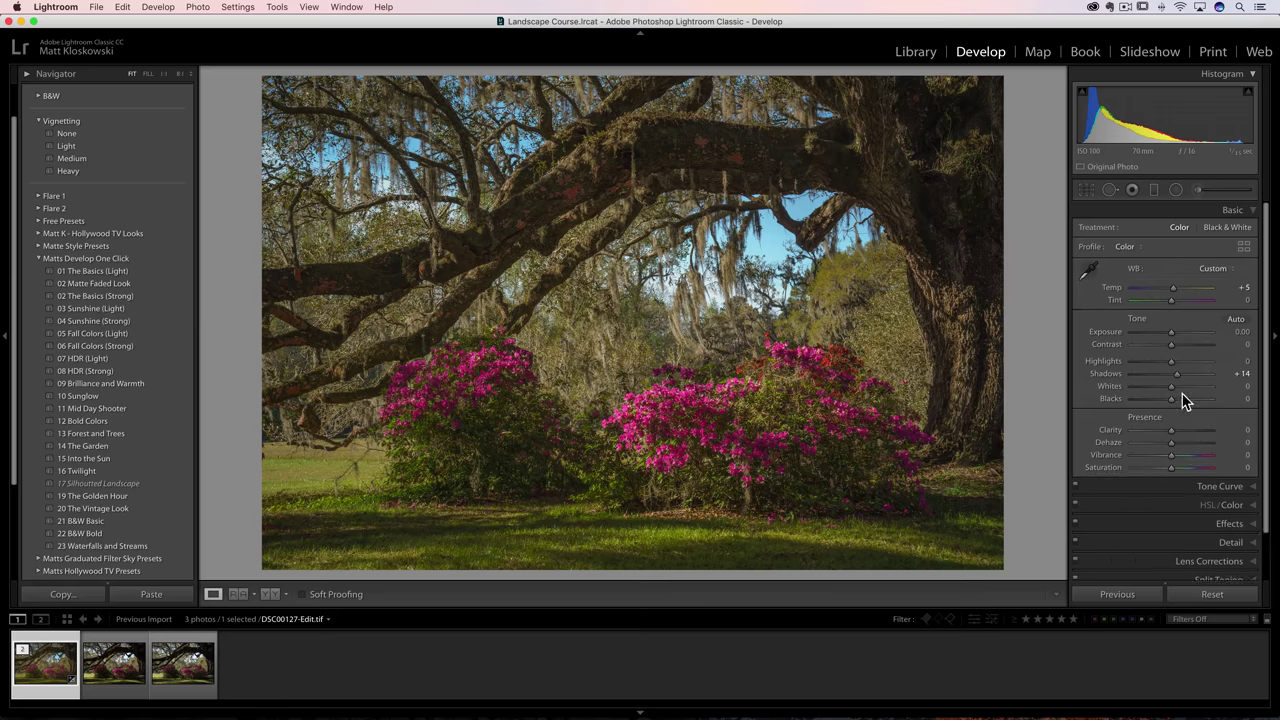
{"action": "left_click_drag", "start_coordinate": [1171, 431], "coordinate": [1184, 430]}
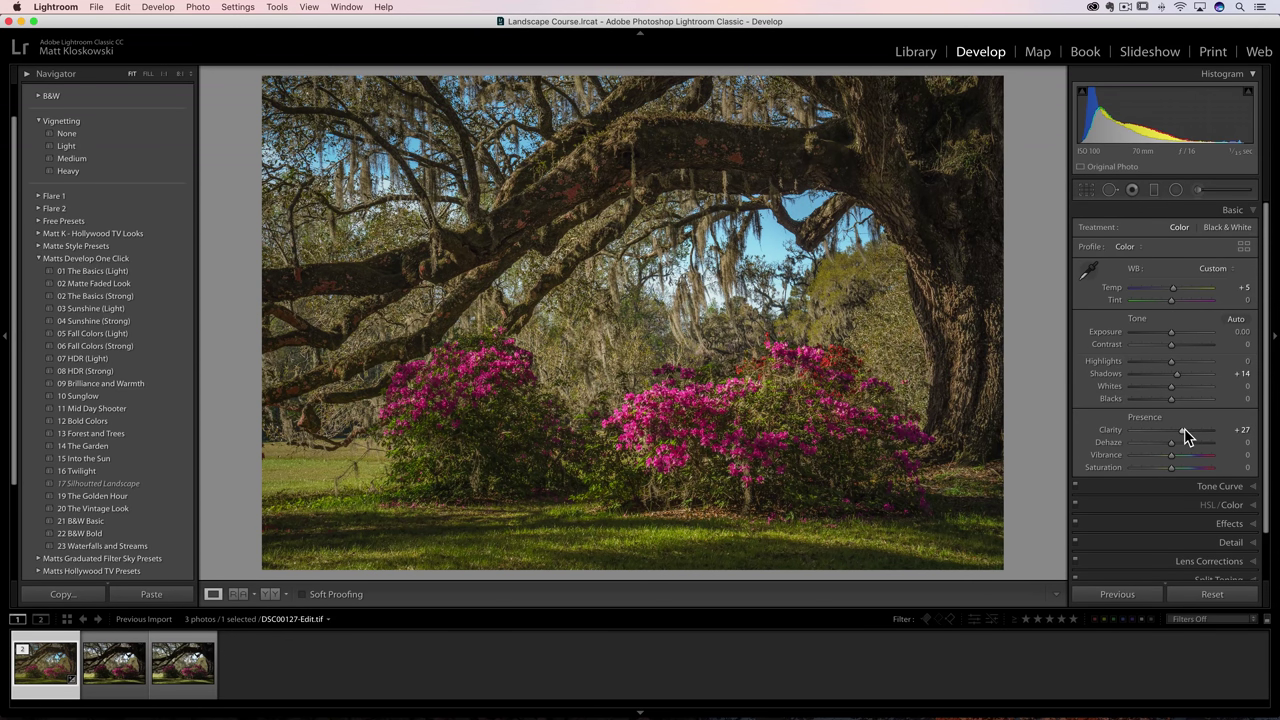